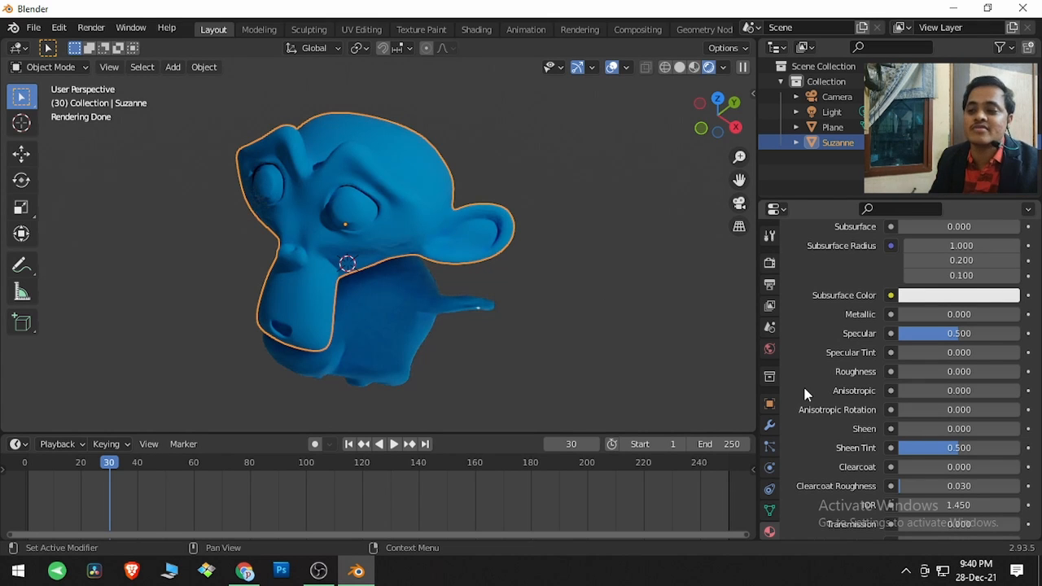
Step: Inspect the material settings of the plane and of the Suzanne head to compare them
scroll(630, 322, down, 8)
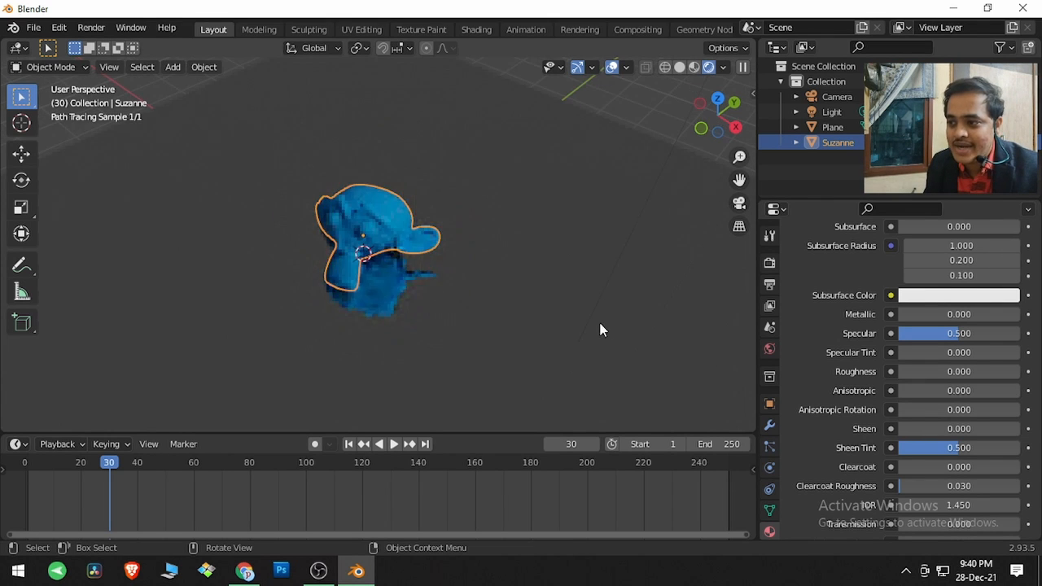
scroll(432, 292, up, 6)
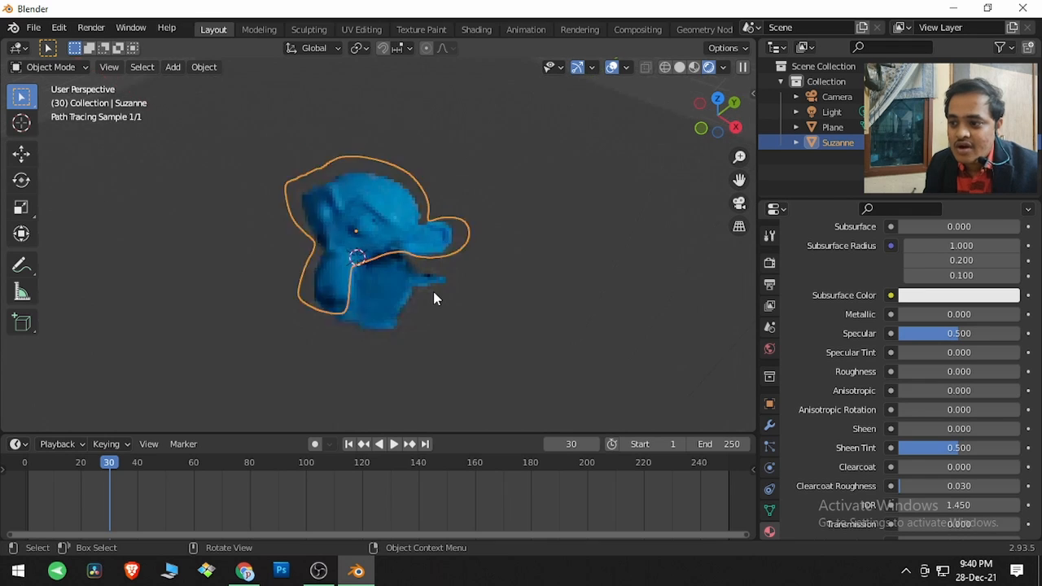
click(476, 318)
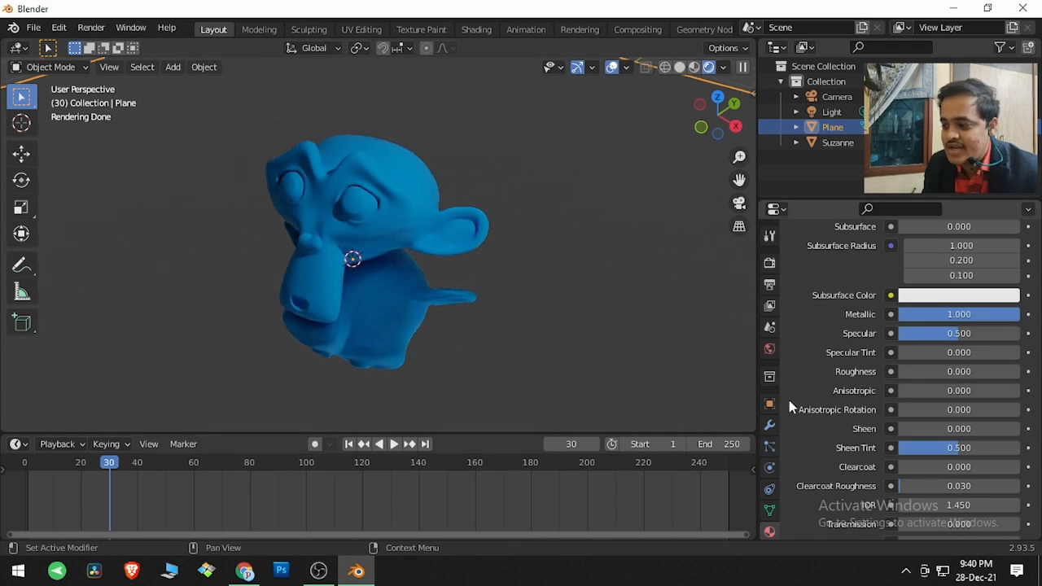
scroll(863, 406, up, 1)
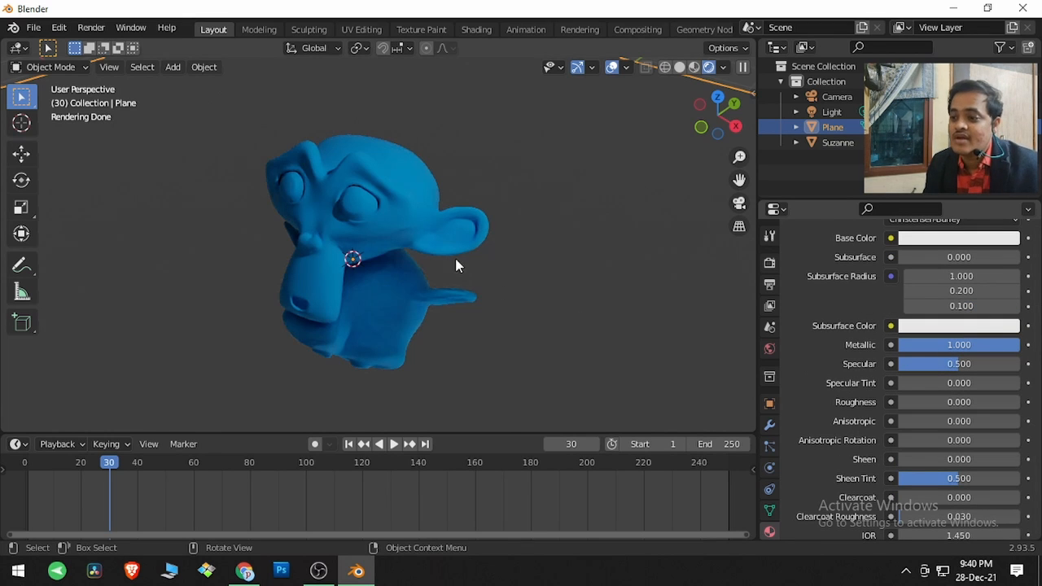
click(408, 214)
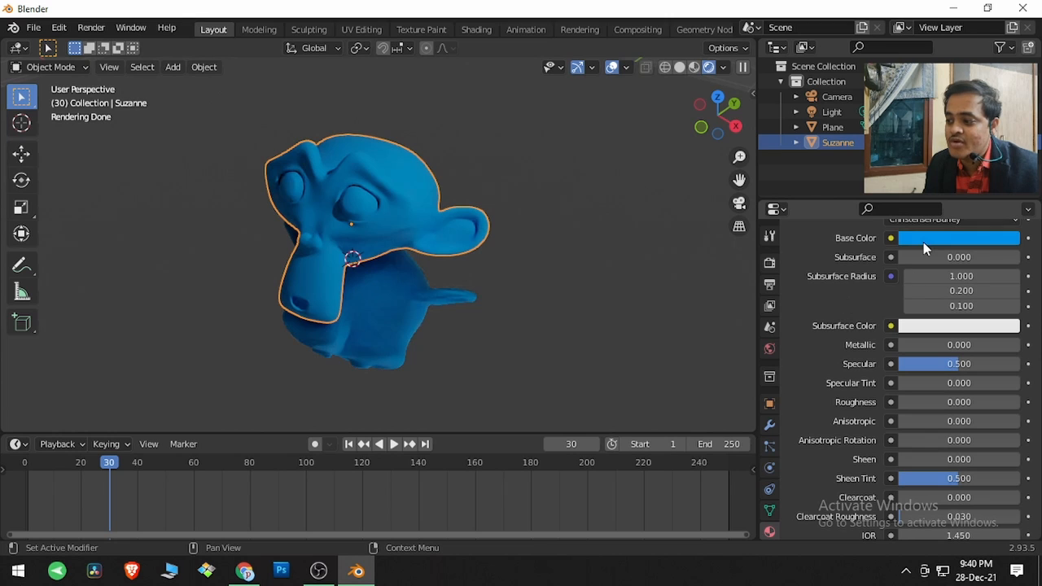
scroll(949, 441, down, 1)
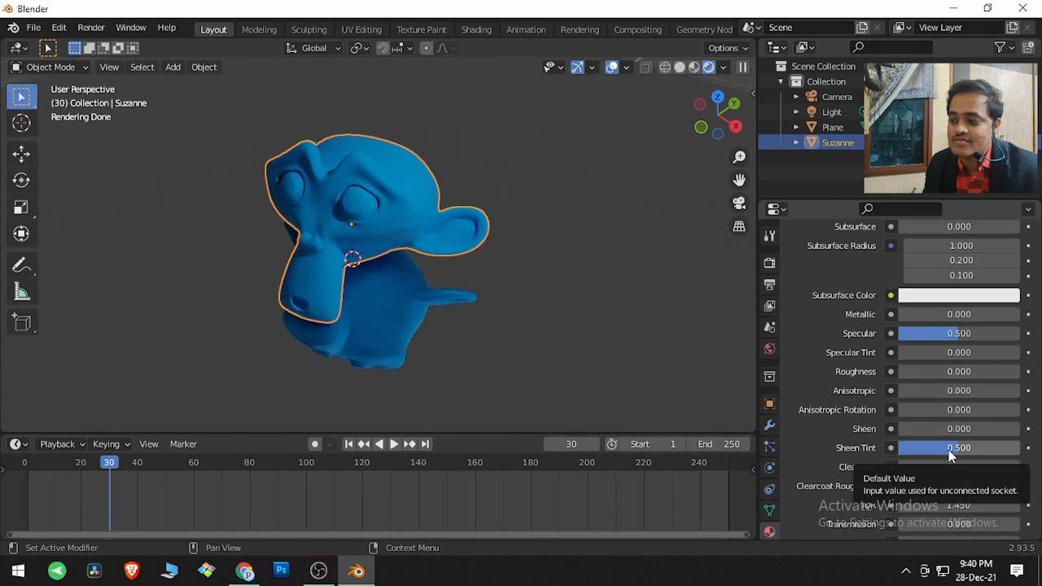
scroll(936, 448, up, 6)
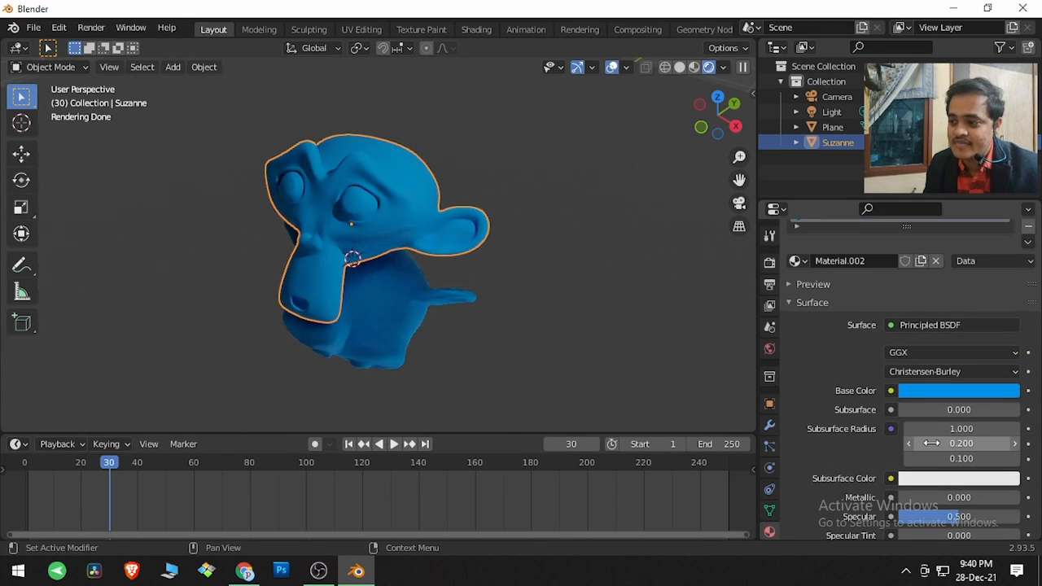
Step: Turn off viewport denoising in the Cycles sampling settings of the render properties
click(770, 263)
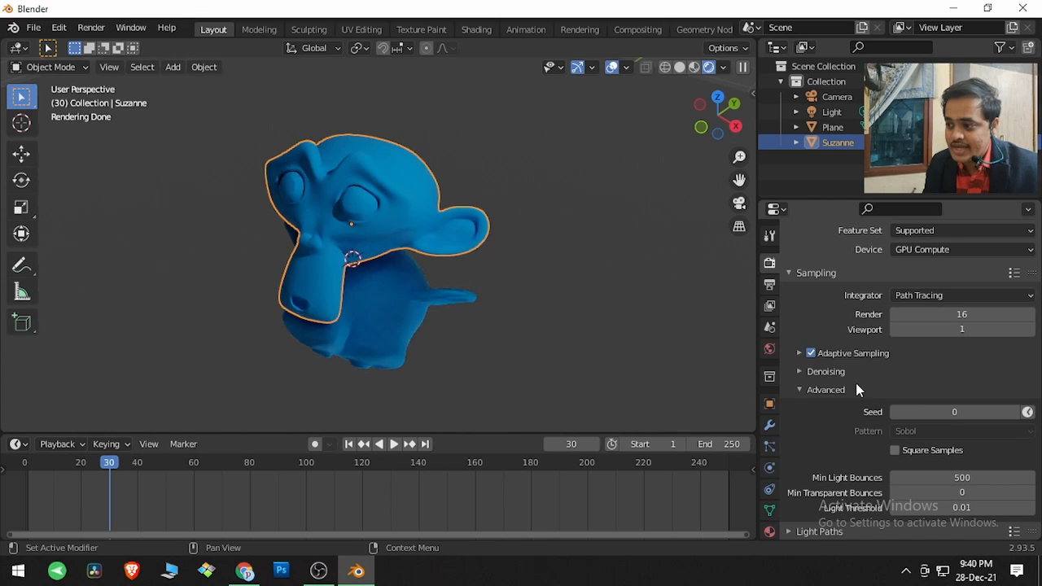
scroll(855, 382, down, 1)
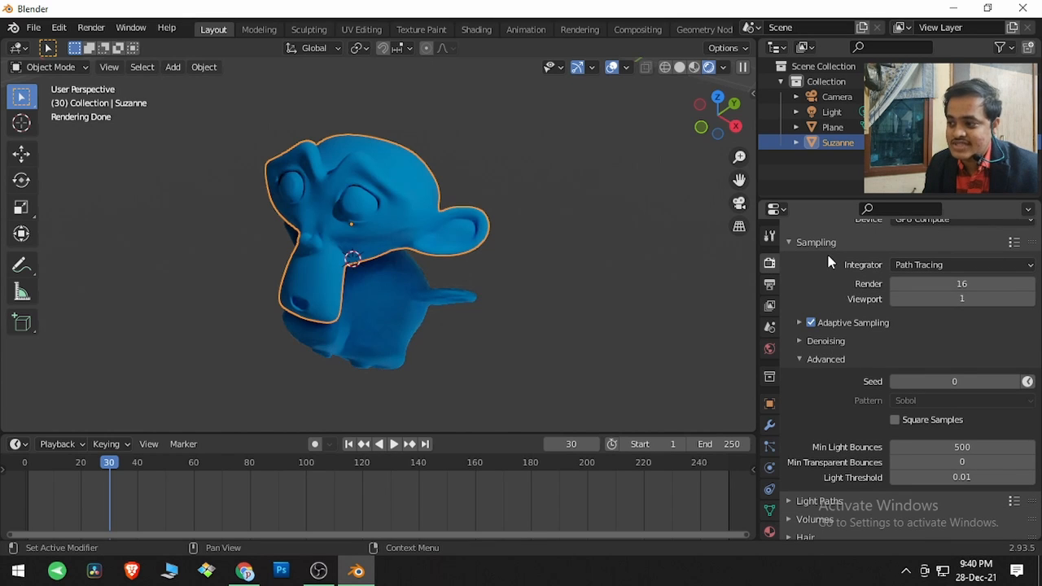
scroll(827, 359, down, 2)
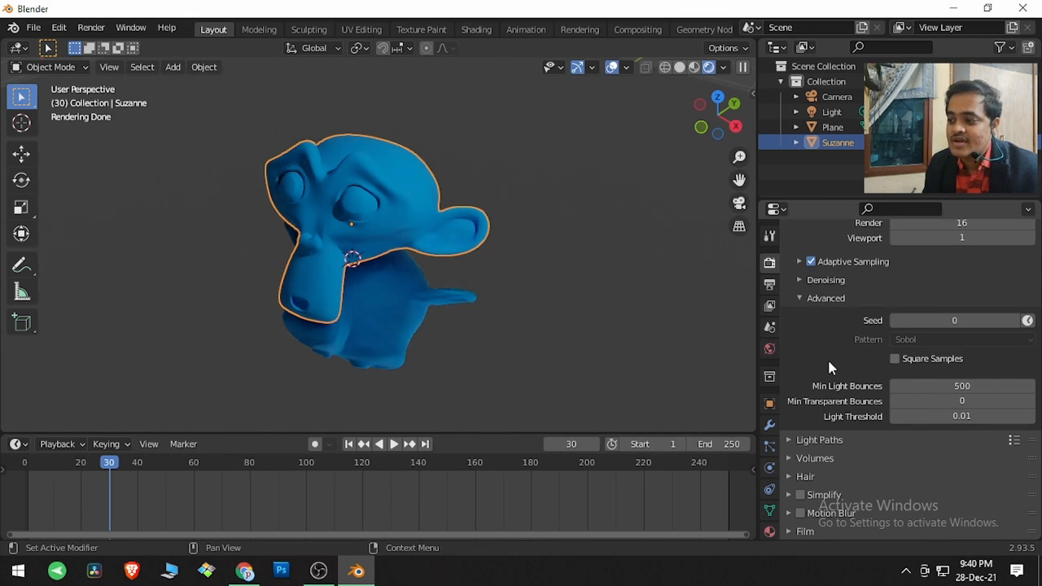
scroll(927, 332, up, 1)
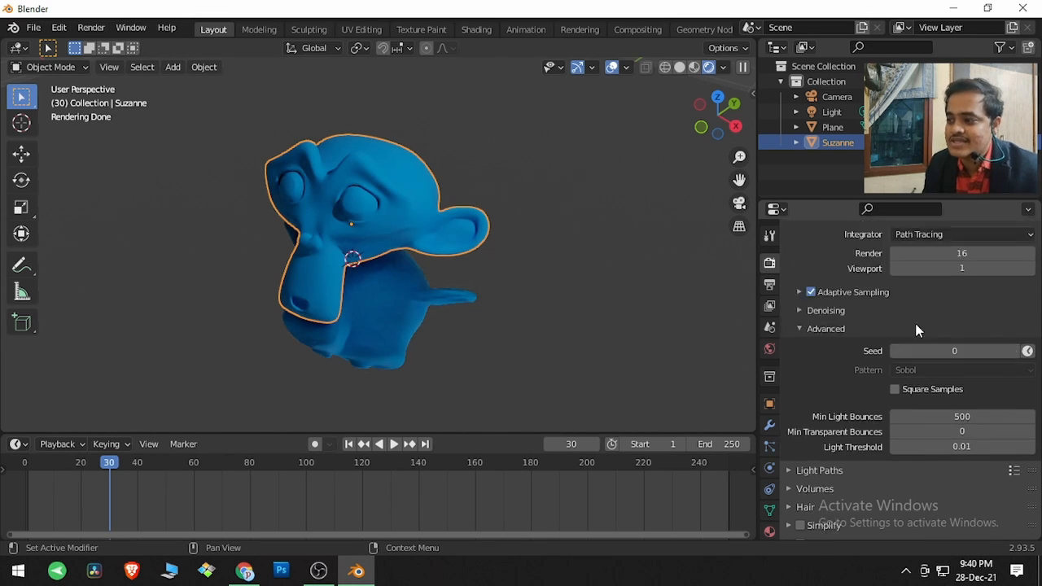
click(842, 309)
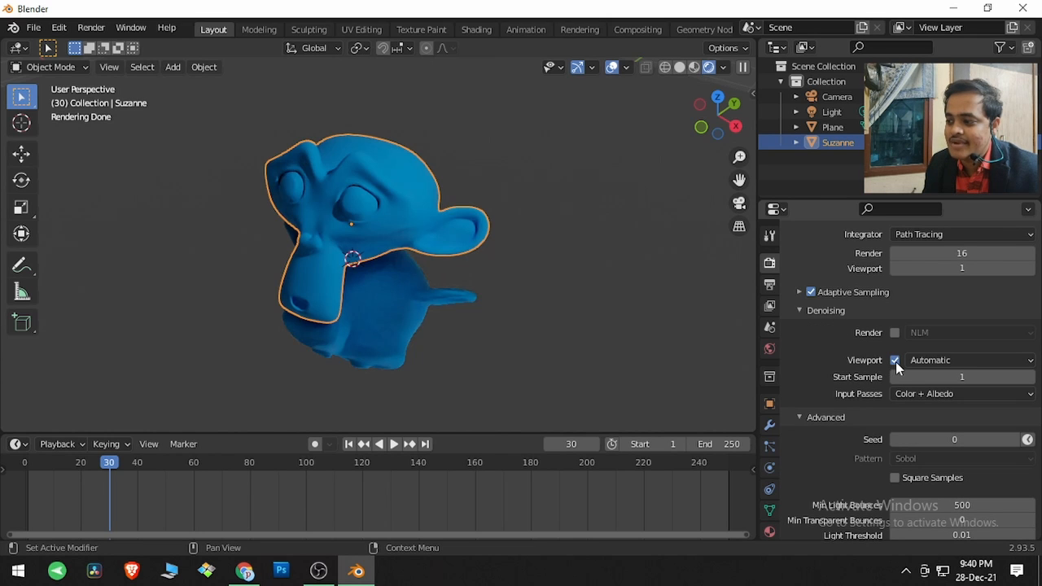
click(895, 360)
click(810, 312)
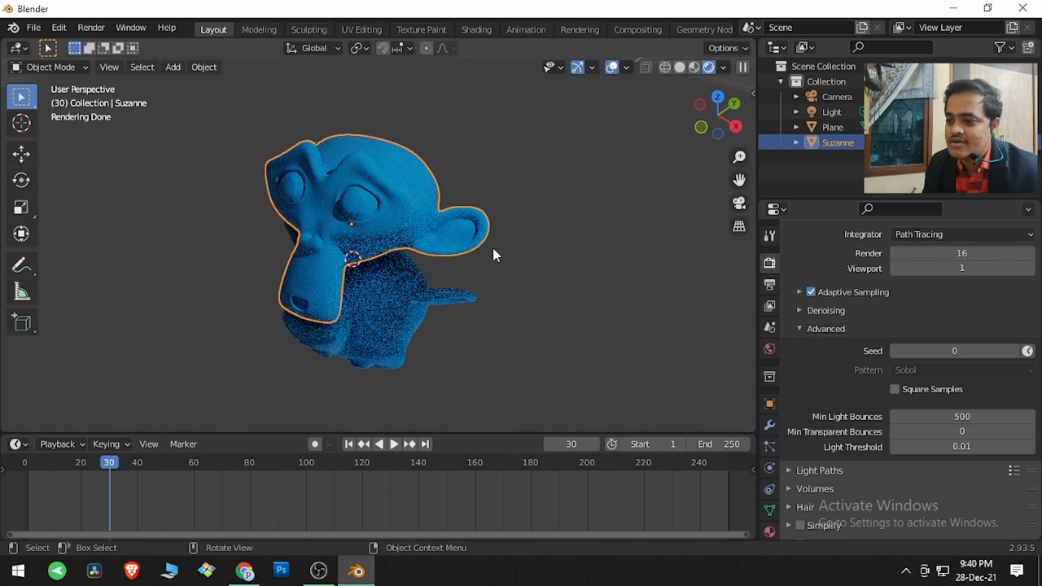
Step: Raise the sampling seed one unit at a time to 5, watching the noise on the Suzanne head
scroll(492, 255, up, 5)
scroll(444, 234, down, 2)
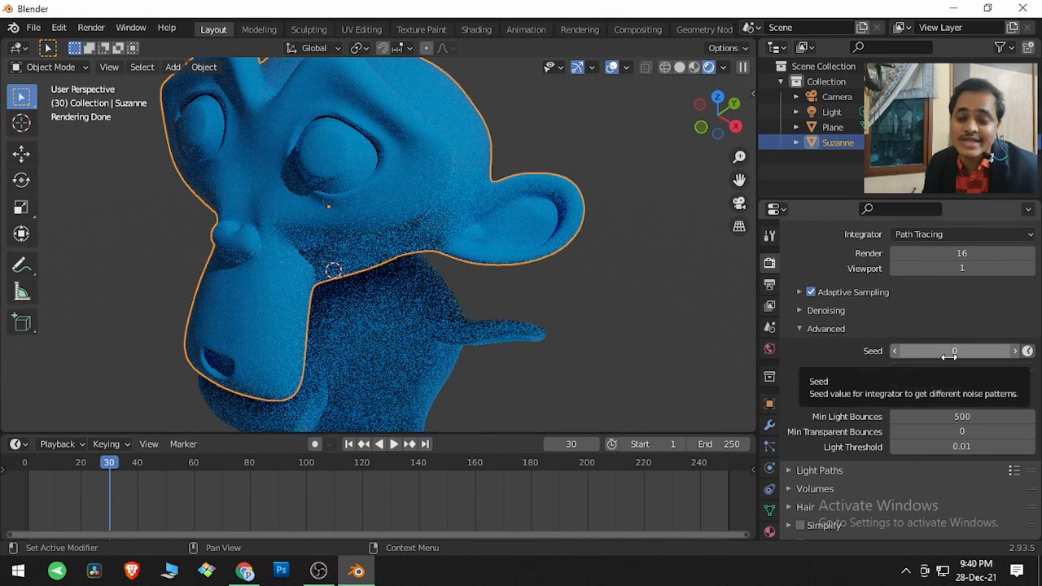
click(1015, 351)
click(1014, 350)
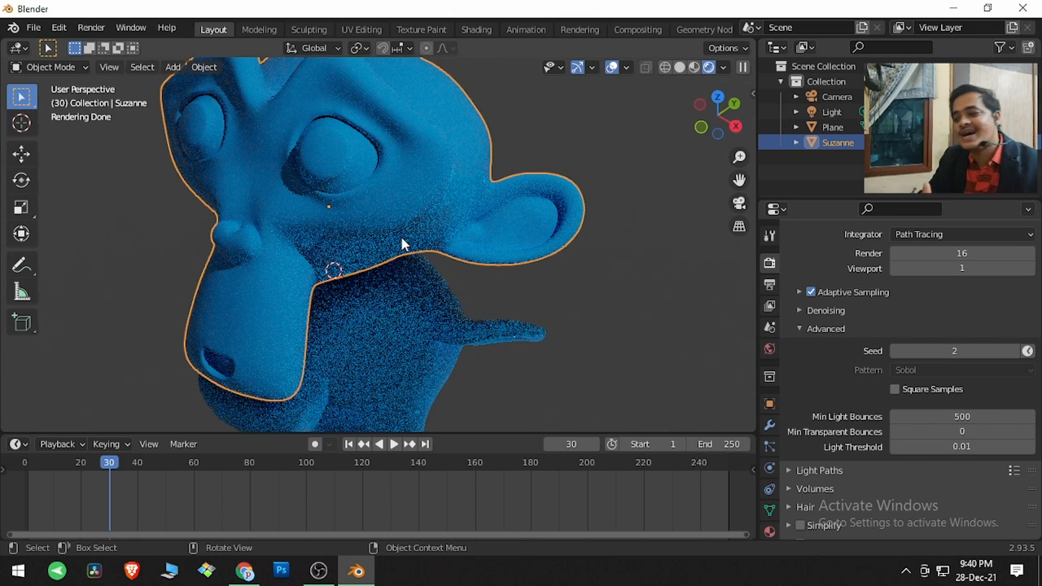
click(1016, 351)
click(1017, 351)
click(1017, 350)
Step: Lower the sampling seed one unit at a time to 0
click(899, 350)
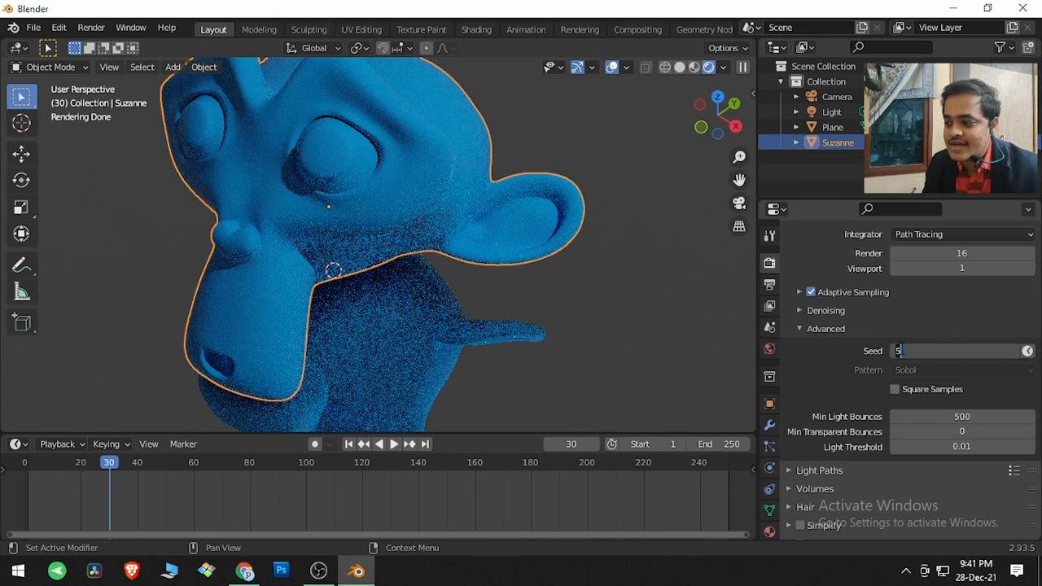
click(898, 348)
click(898, 347)
click(898, 347)
click(898, 348)
click(897, 348)
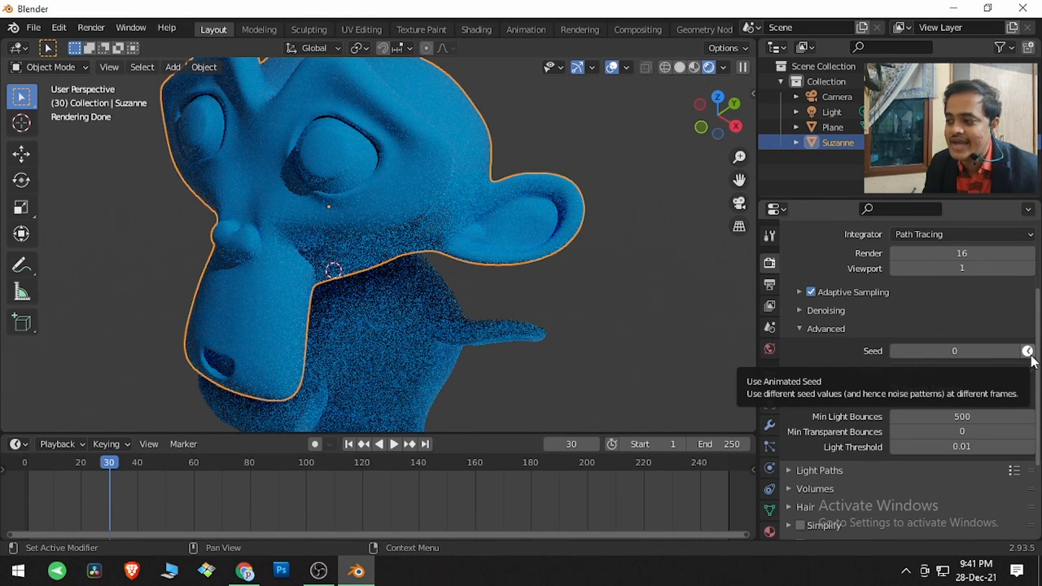
Step: Compare the noise at frame 35 without the animated seed, enable Use Animated Seed, and play and scrub the timeline to frame 27
mouse_move(111, 466)
mouse_down()
mouse_move(147, 467)
mouse_move(74, 475)
mouse_move(132, 469)
mouse_move(80, 469)
mouse_move(123, 465)
mouse_up()
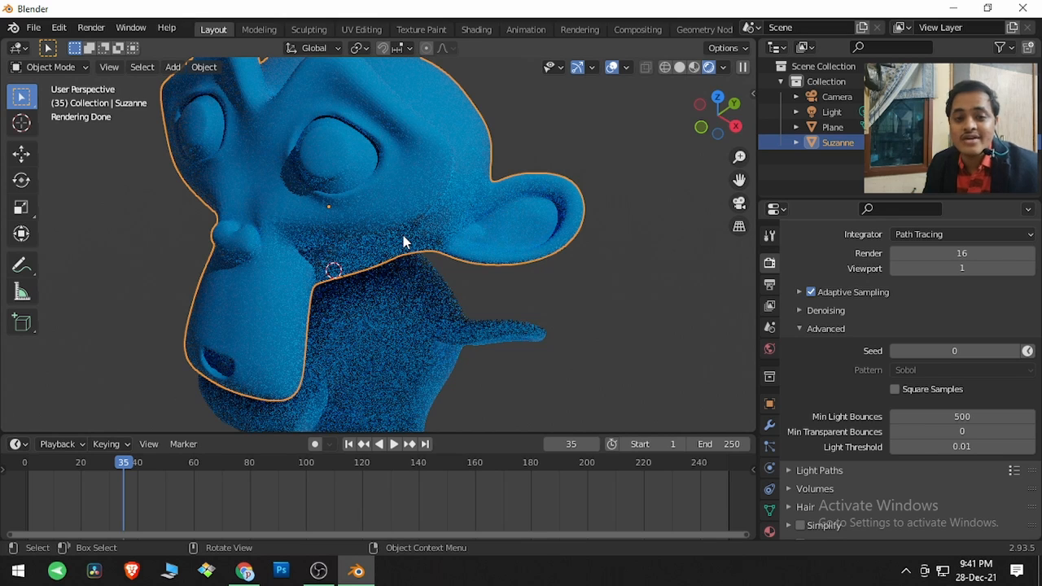
click(1027, 351)
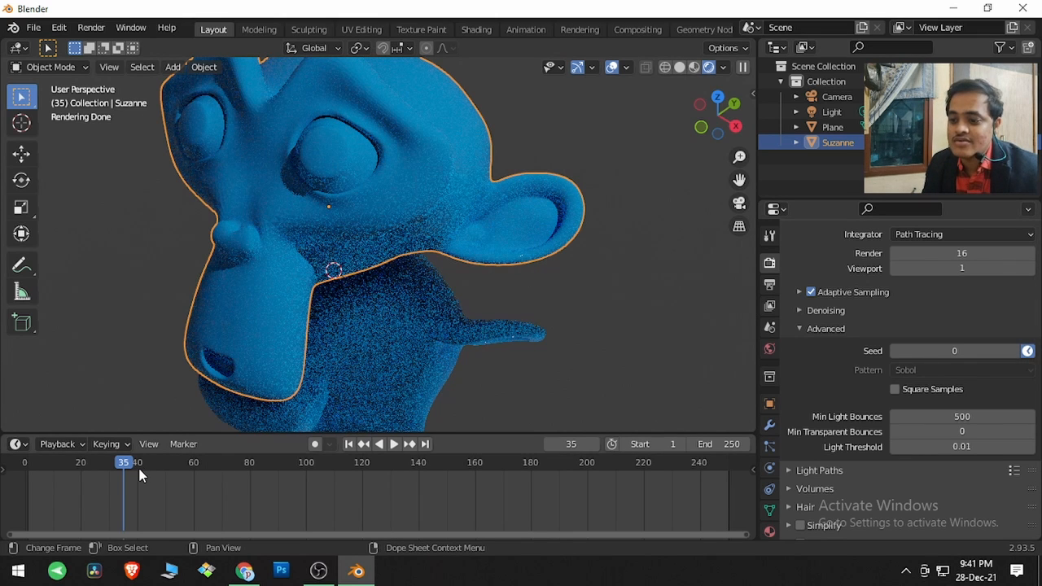
key(space)
key(space)
drag(154, 476, 102, 475)
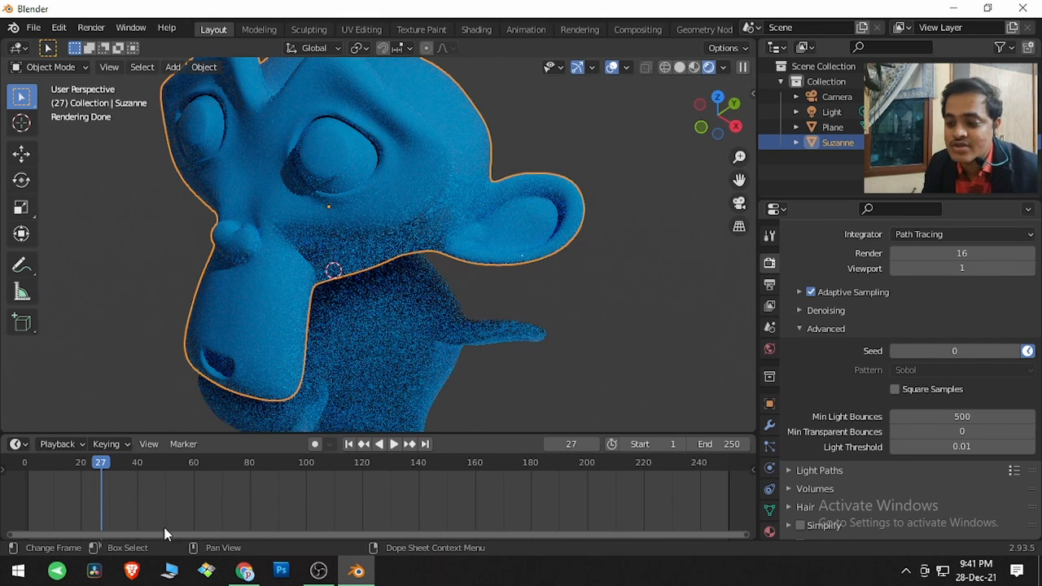
Step: Switch to Chrome, search Google for "film grain" in a new tab and browse the image results
click(244, 570)
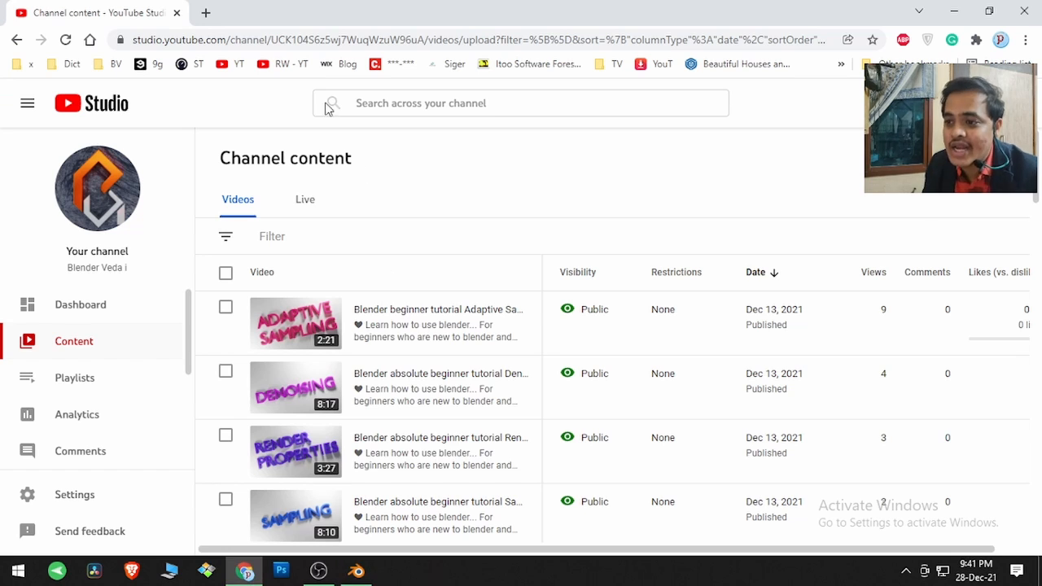
click(206, 13)
click(394, 320)
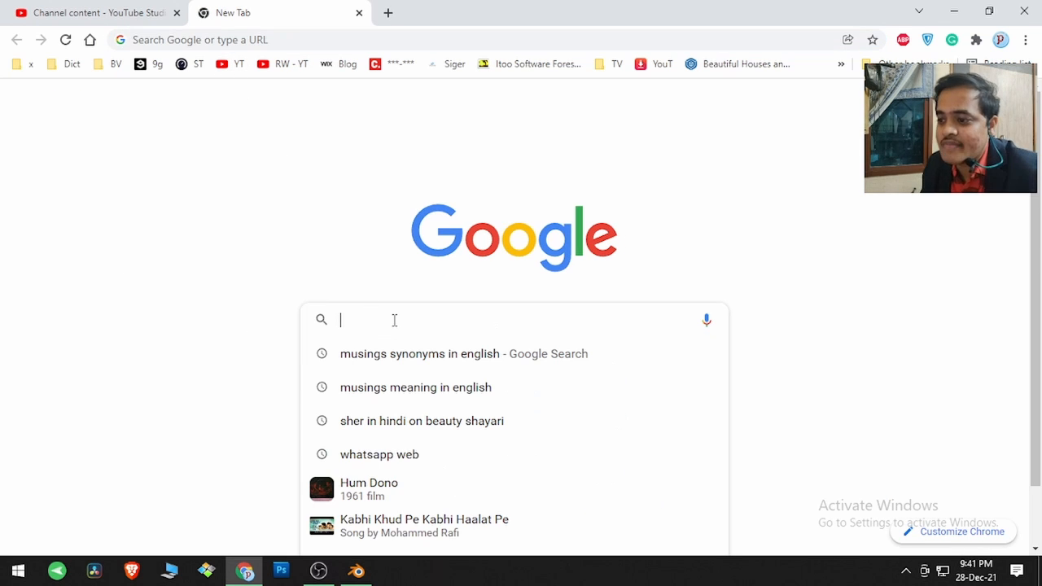
text(film grain)
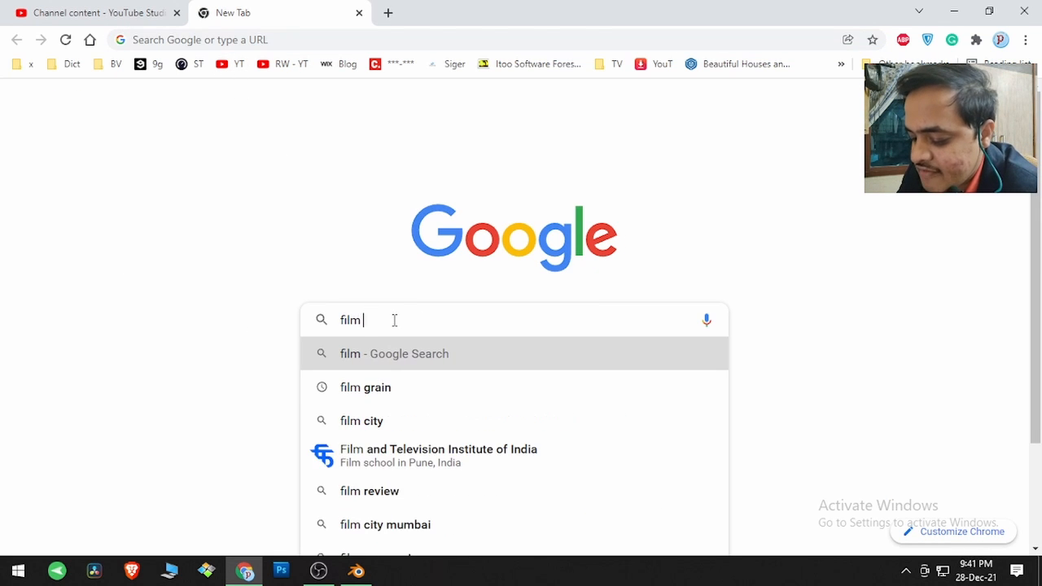
key(Return)
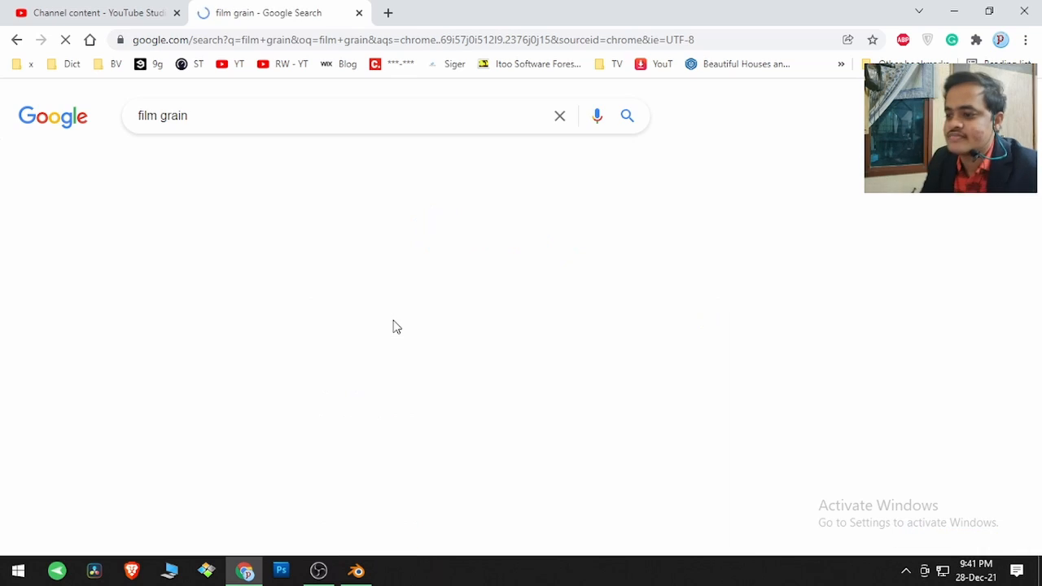
click(192, 165)
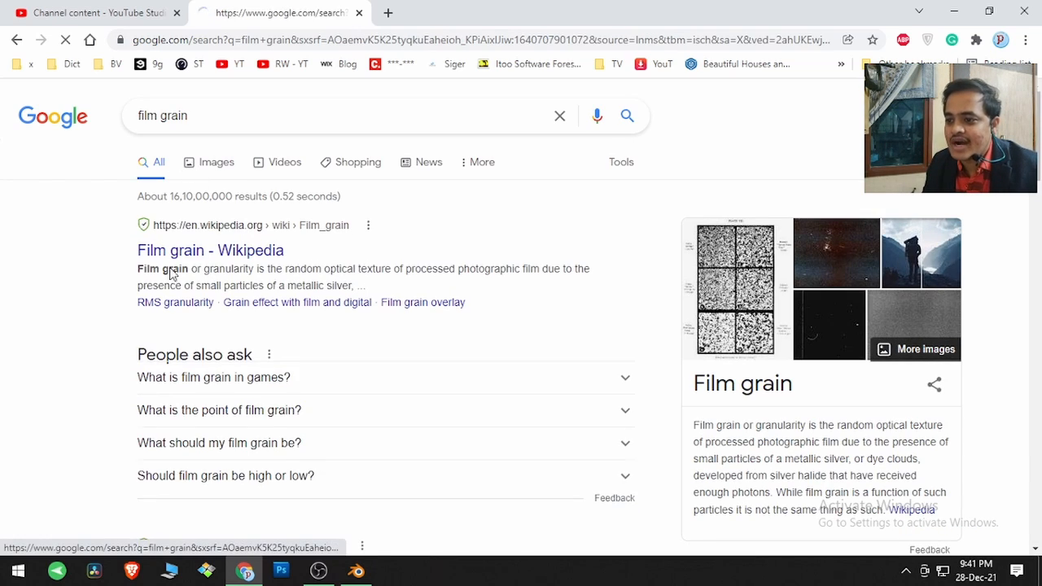
scroll(146, 300, down, 2)
scroll(146, 306, down, 10)
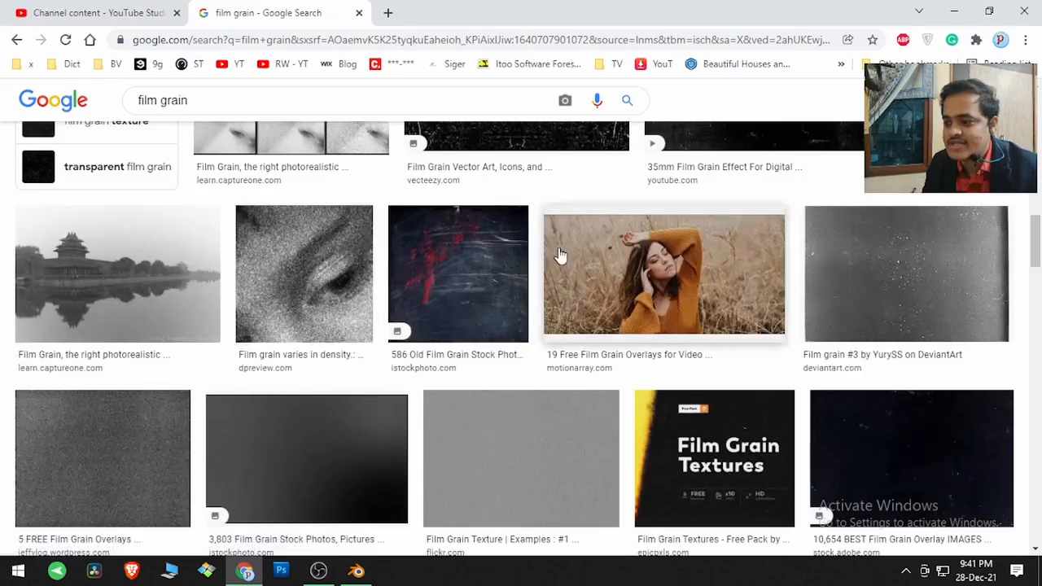
Step: Open the motionarray.com film grain overlay photo in its own tab and enlarge it to examine the grain
click(716, 256)
right_click(722, 262)
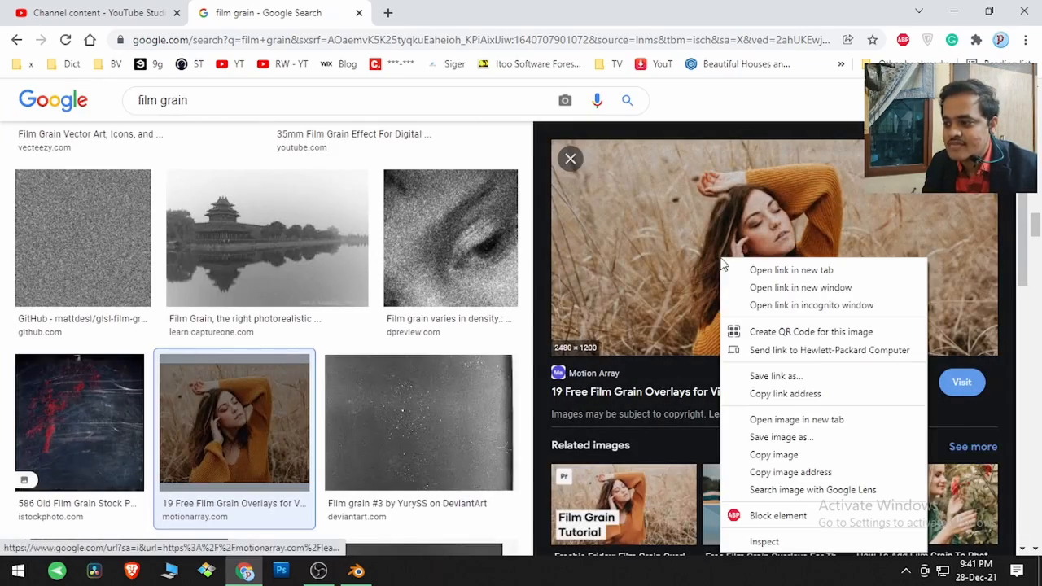
click(796, 419)
click(448, 12)
click(458, 281)
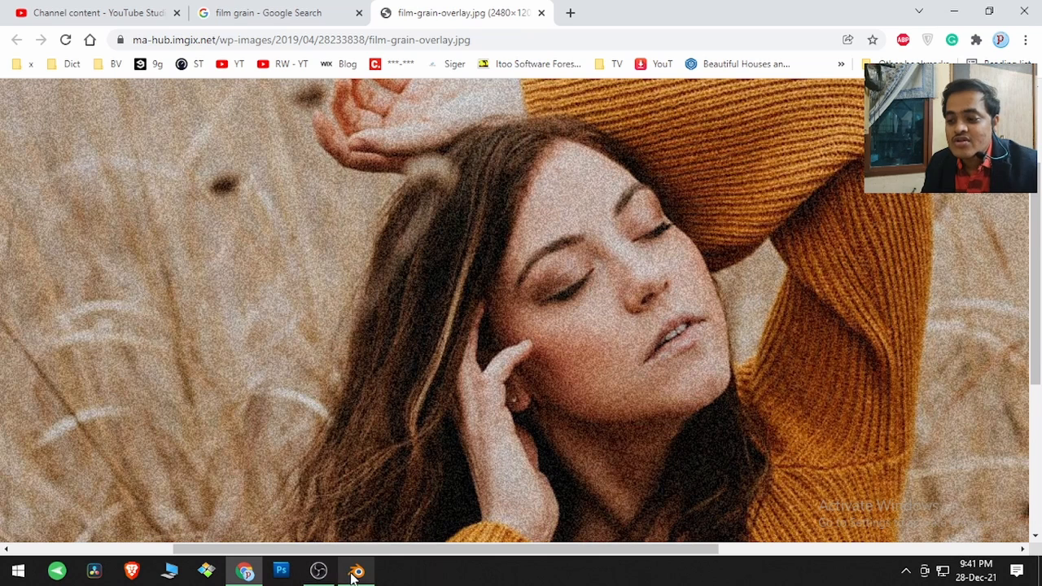
Step: Switch back to Blender and toggle adaptive sampling to compare the pattern option's availability, leaving adaptive sampling off
mouse_move(353, 575)
click(361, 521)
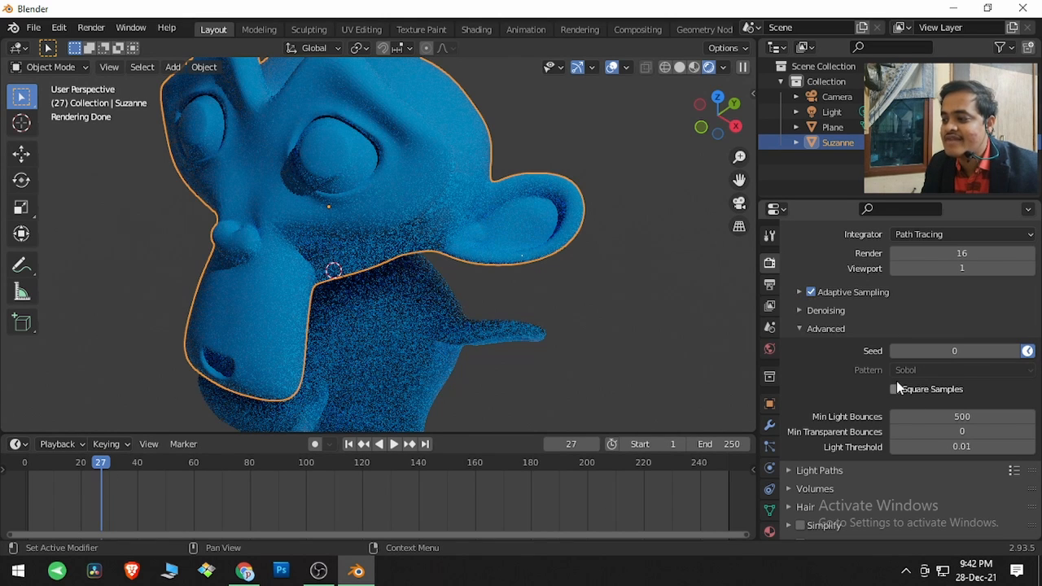
click(811, 292)
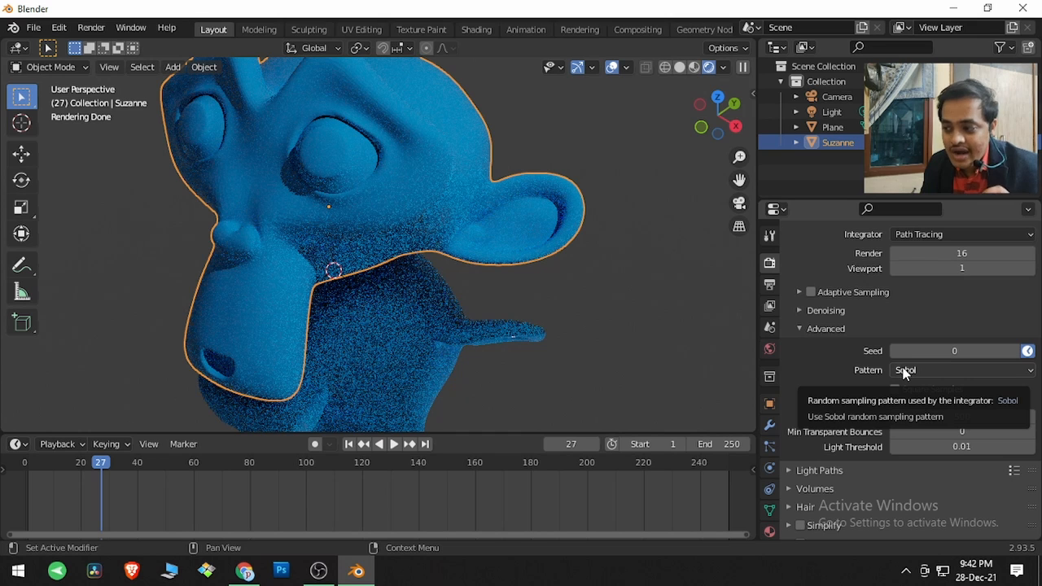
click(812, 294)
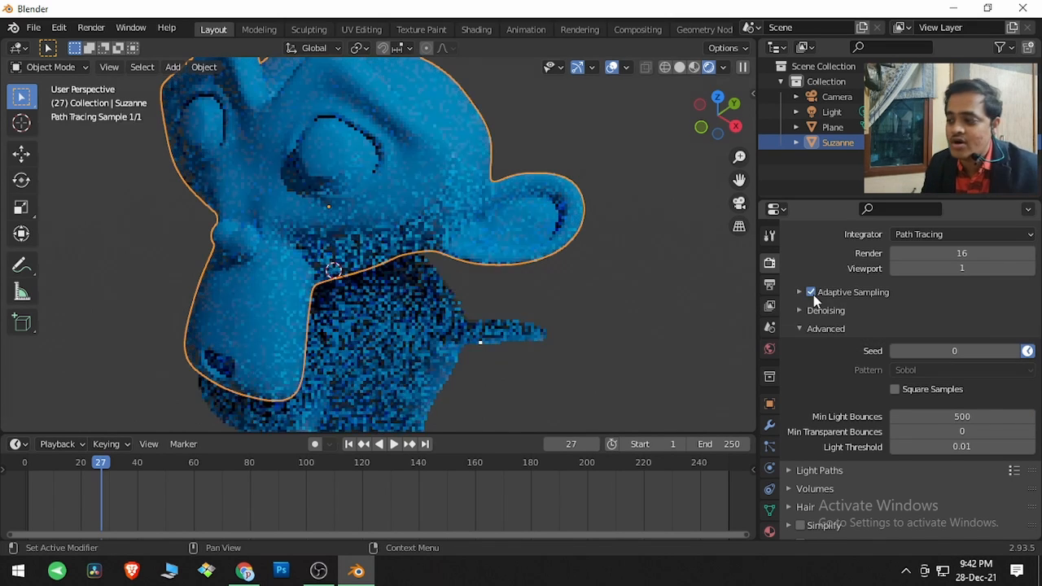
click(919, 371)
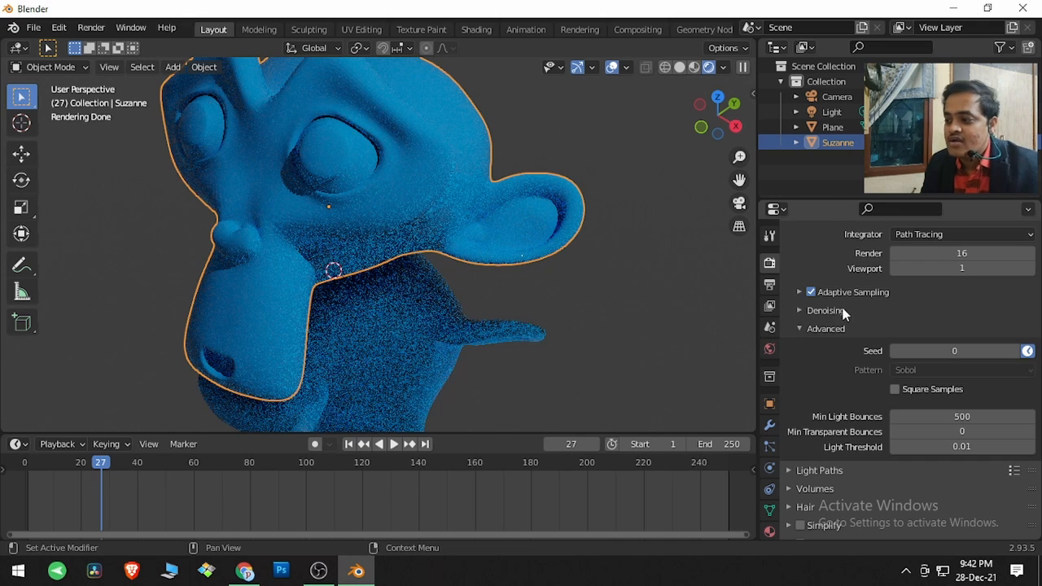
click(811, 291)
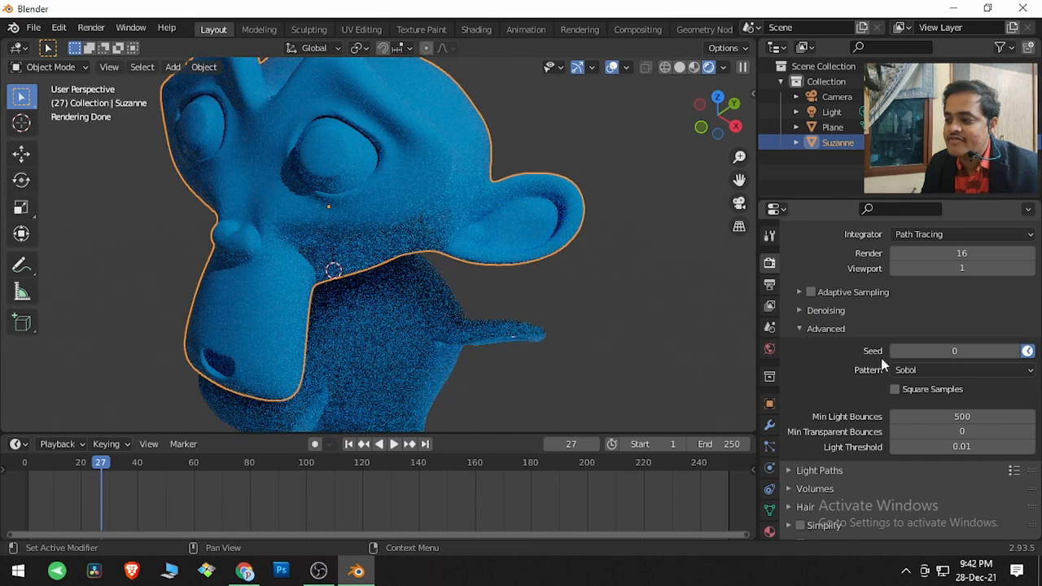
Step: Switch the sampling pattern to Correlated Multi-Jitter to compare the noise, then set it to Progressive Multi-Jitter
click(936, 370)
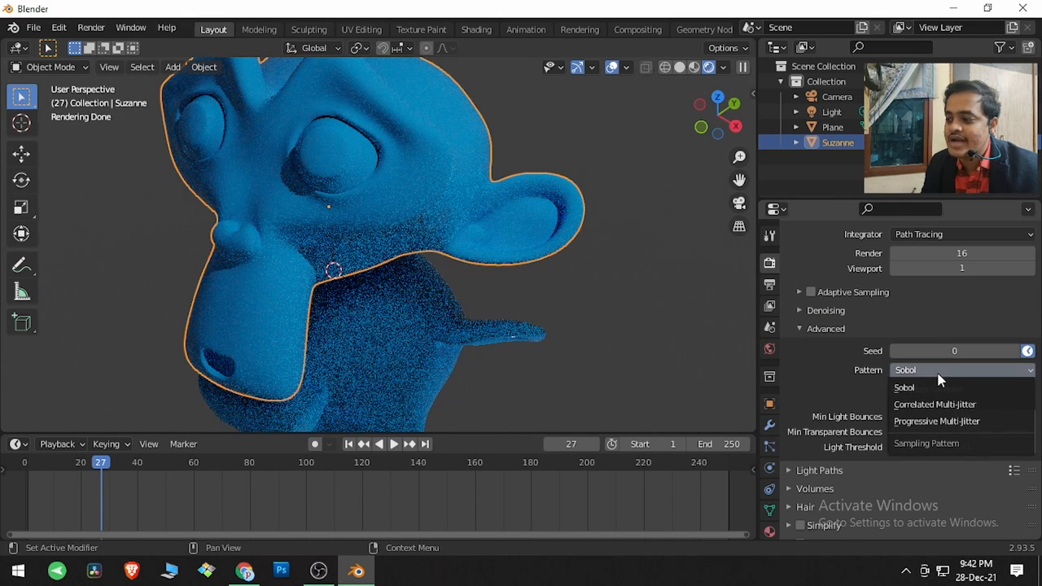
click(1007, 406)
click(1002, 370)
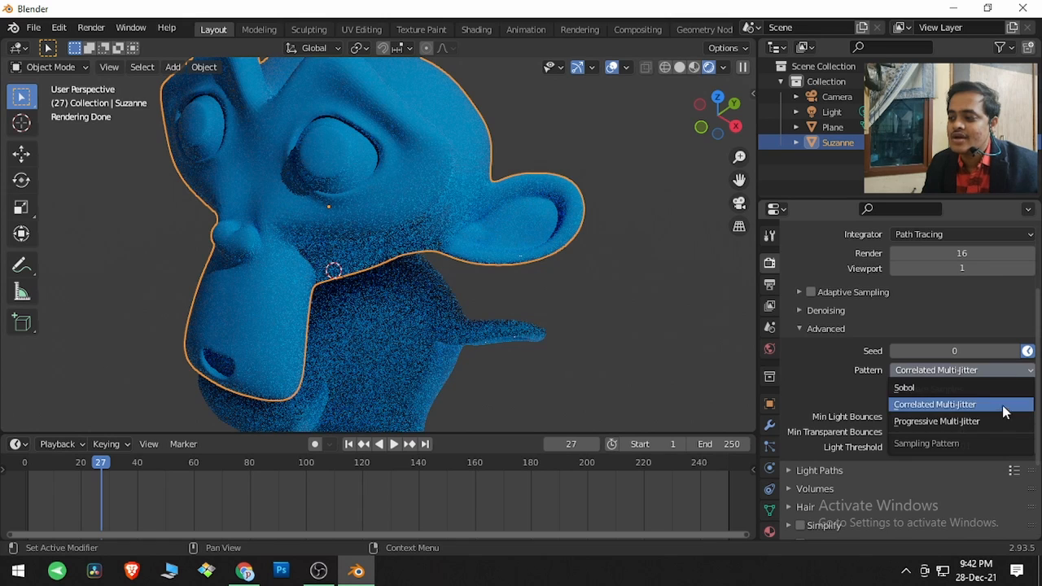
click(1002, 423)
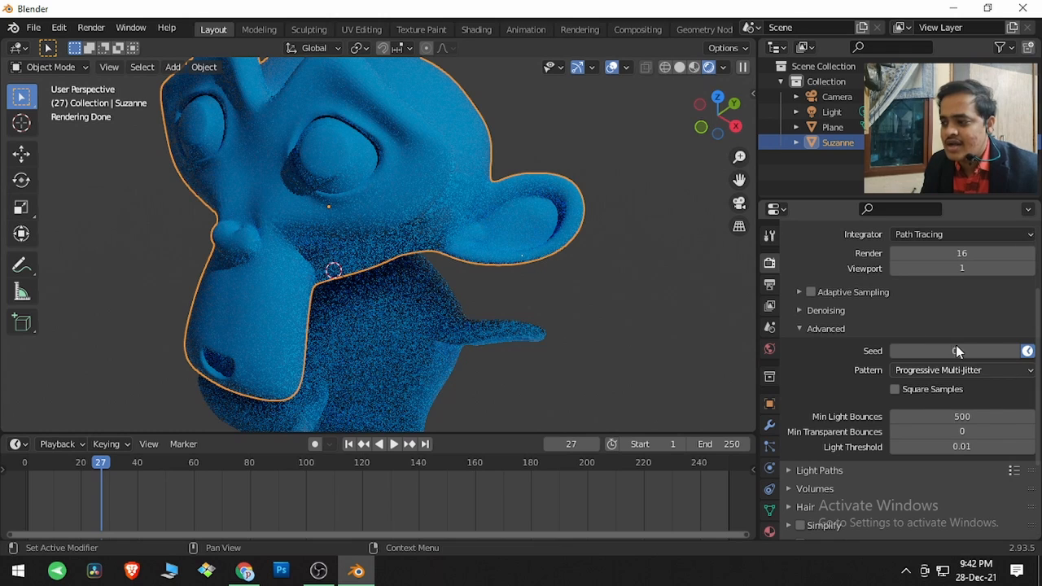
click(993, 369)
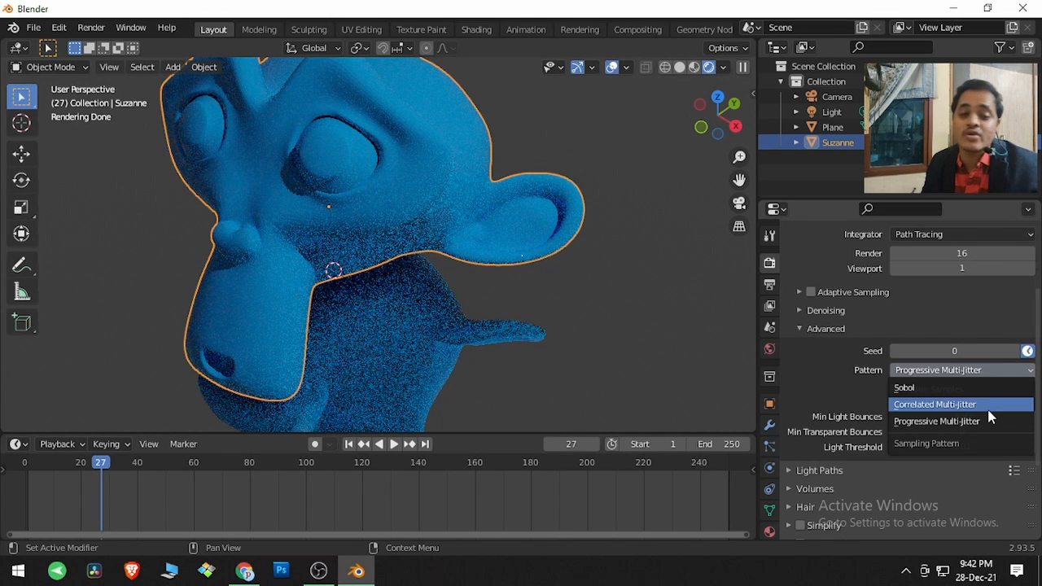
click(983, 376)
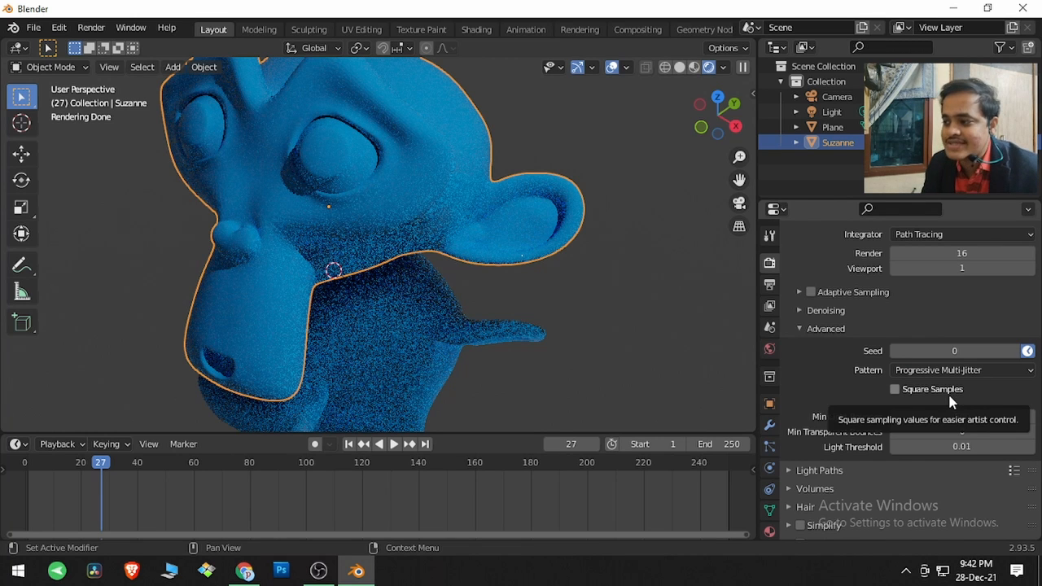
Step: Enable Square Samples and set the render samples to 128 to examine the effect on the total samples
scroll(958, 269, up, 4)
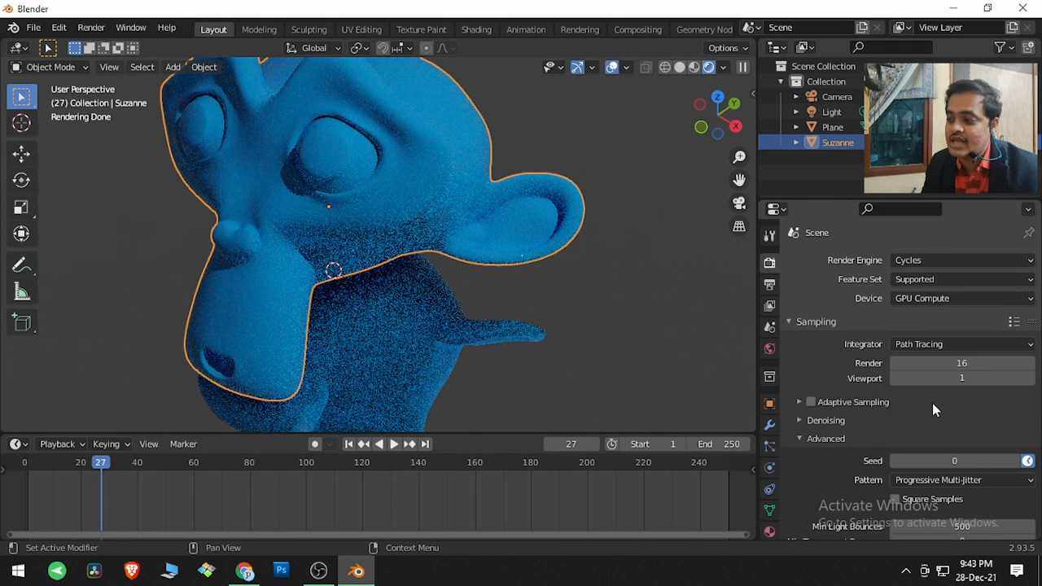
scroll(932, 402, down, 3)
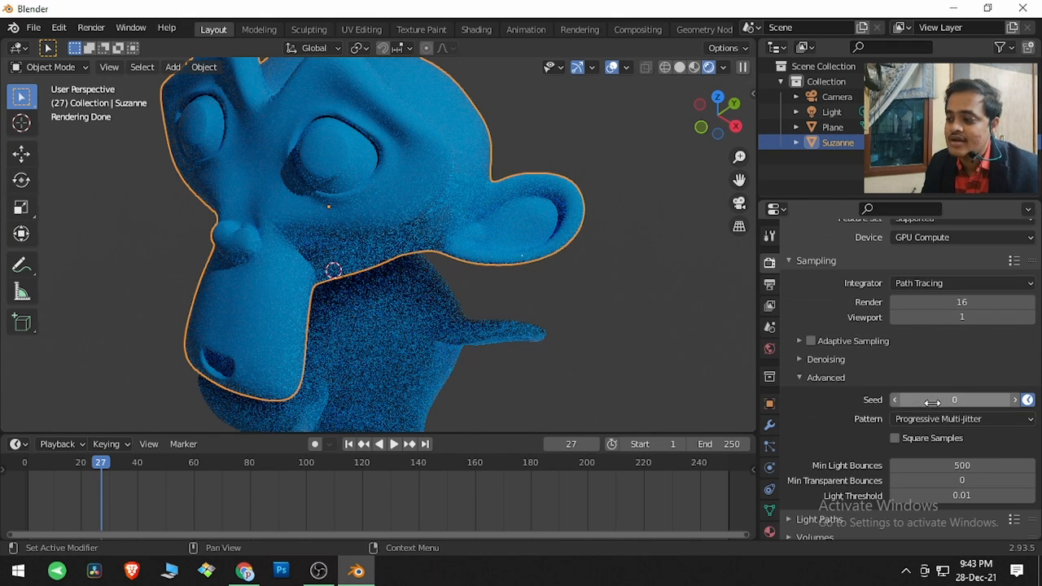
click(897, 441)
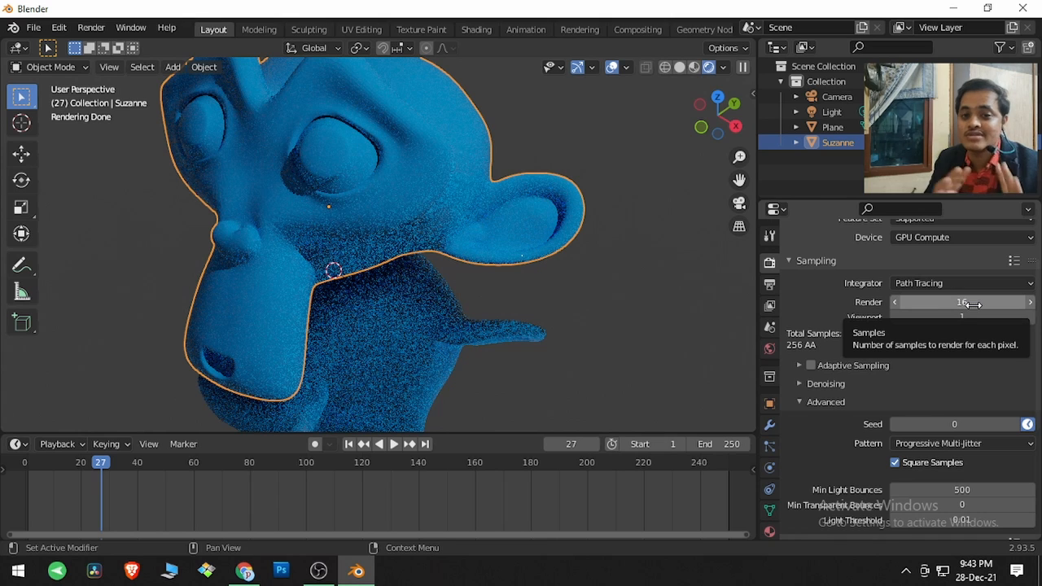
scroll(974, 304, down, 2)
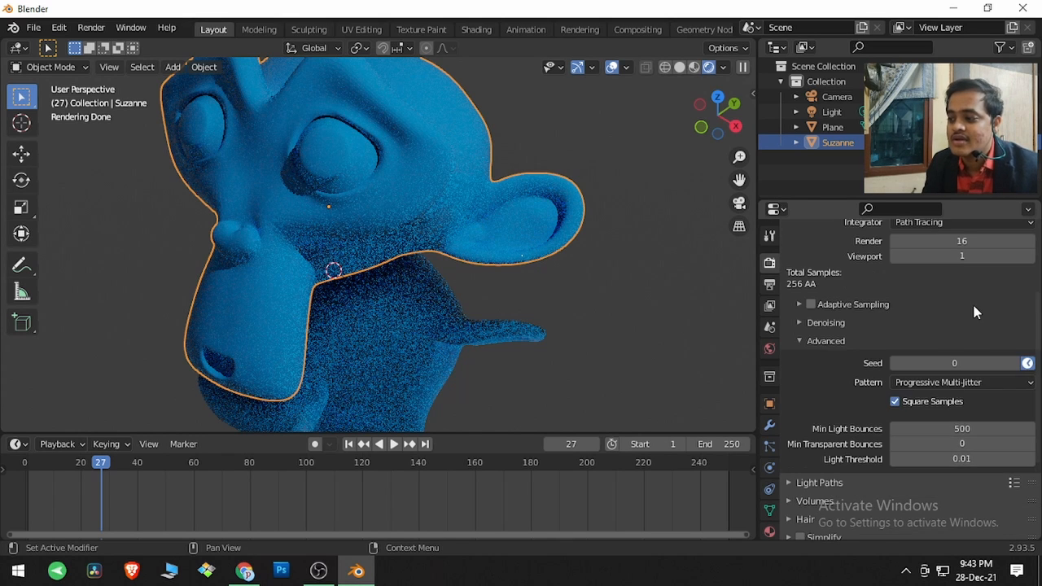
scroll(975, 303, up, 2)
click(974, 303)
text(128)
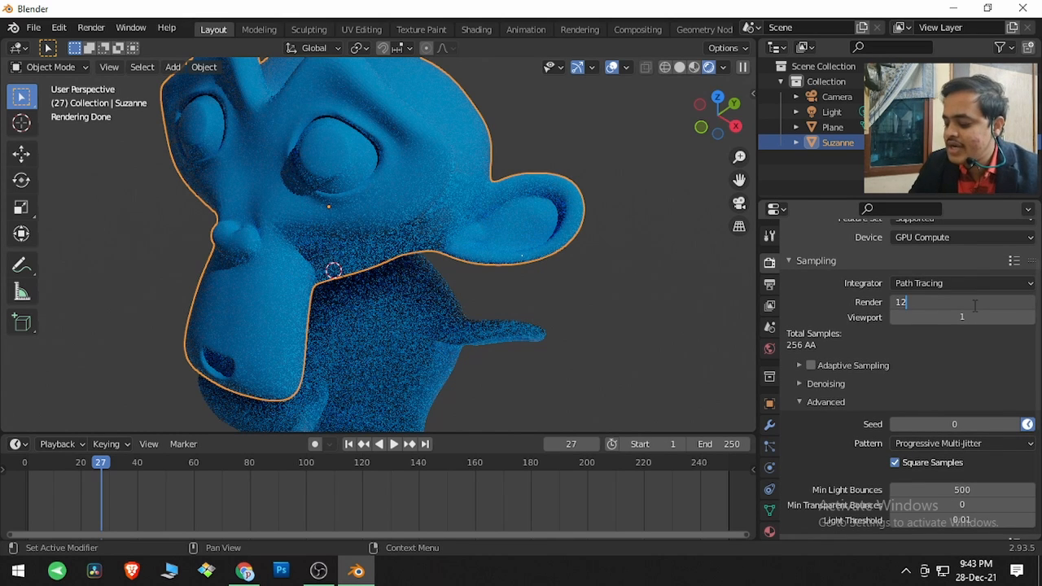
key(Return)
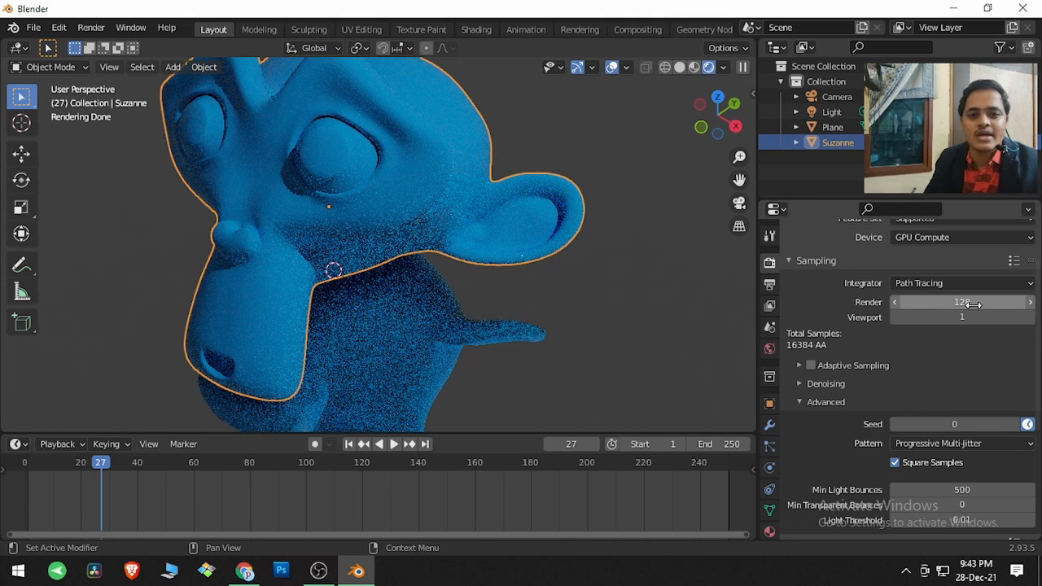
Step: Disable Square Samples and set Min Light Bounces to 0
click(898, 463)
scroll(846, 462, down, 1)
scroll(844, 462, down, 1)
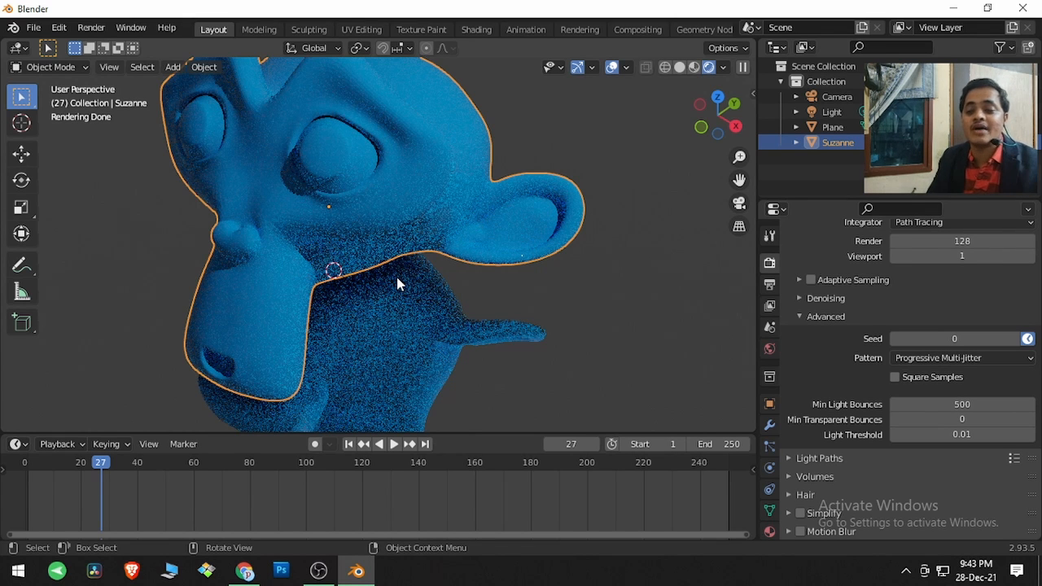
click(953, 404)
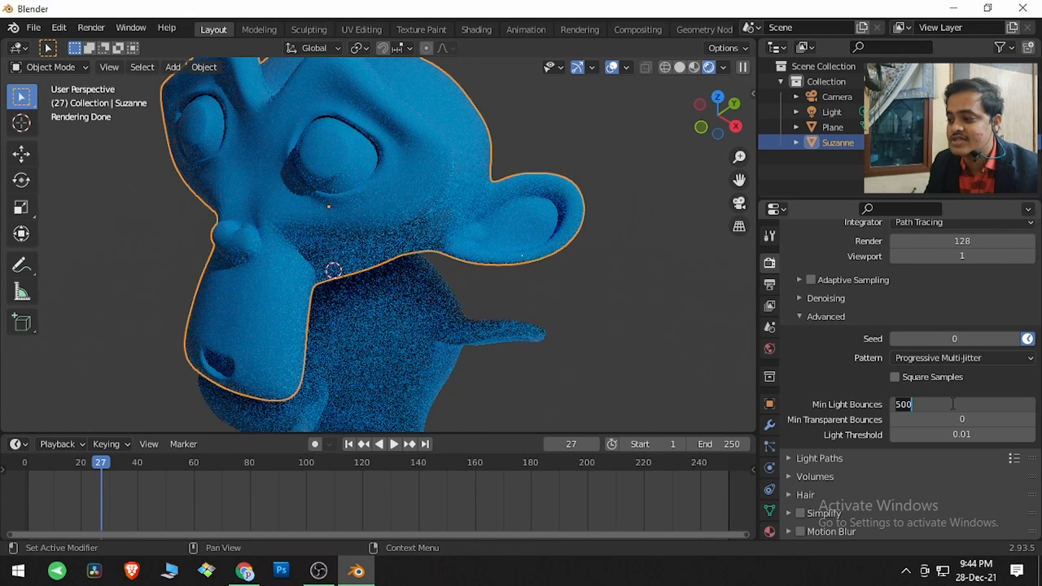
key(Escape)
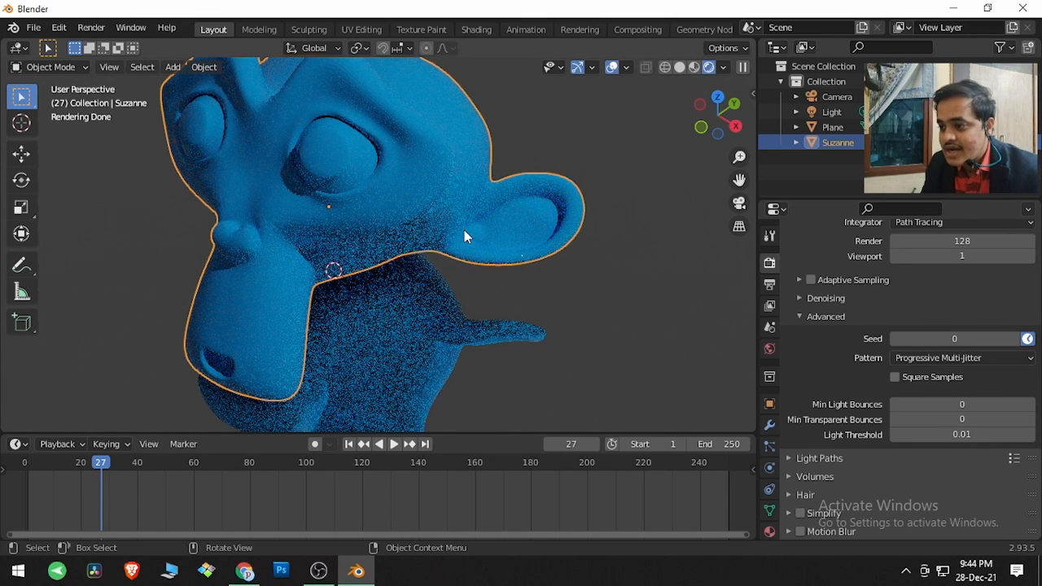
Step: Set the Transmission of Suzanne's Principled BSDF material to 1.000
click(769, 531)
scroll(830, 422, down, 2)
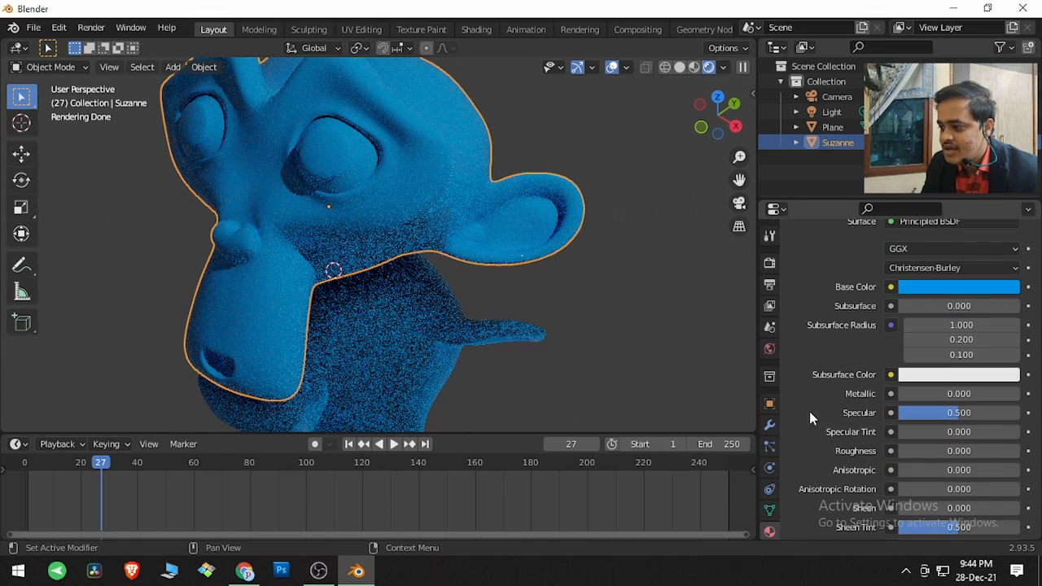
scroll(814, 399, down, 1)
scroll(822, 381, down, 2)
scroll(851, 397, down, 2)
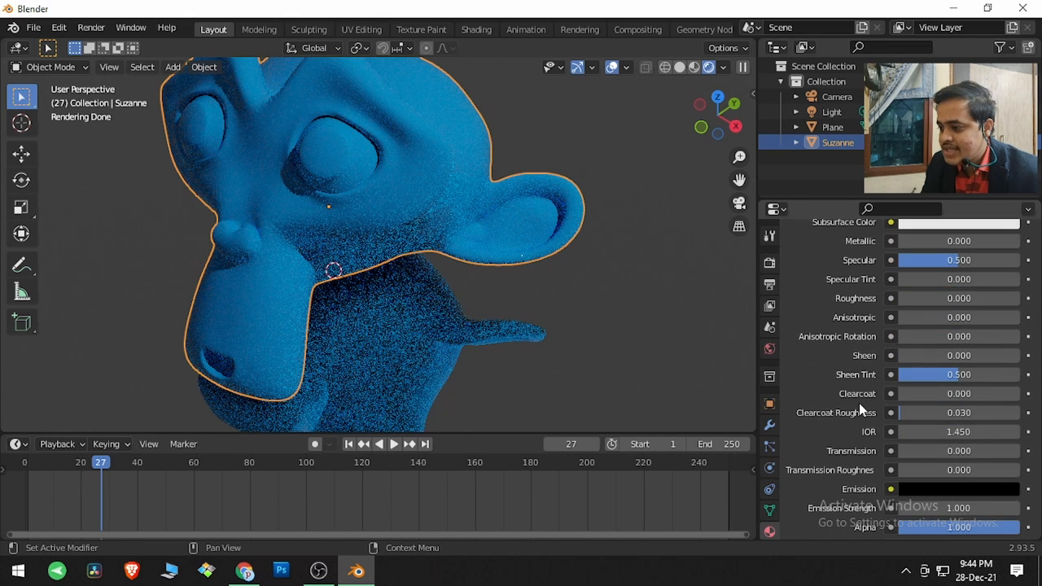
drag(926, 454, 1023, 454)
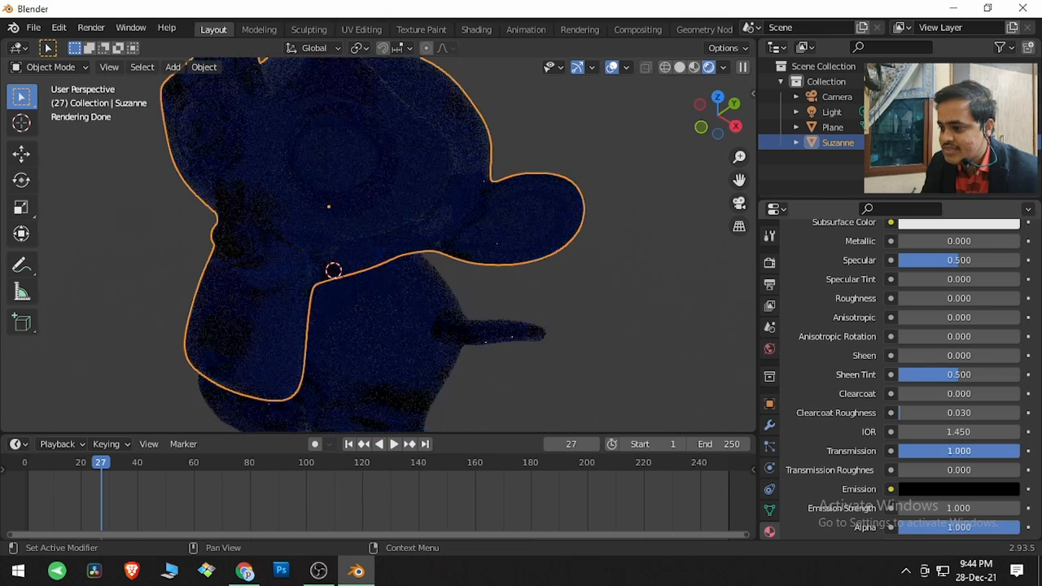
Step: Turn off Scene World and Scene Lights in the viewport shading and view Suzanne from another side against the HDRI
click(722, 67)
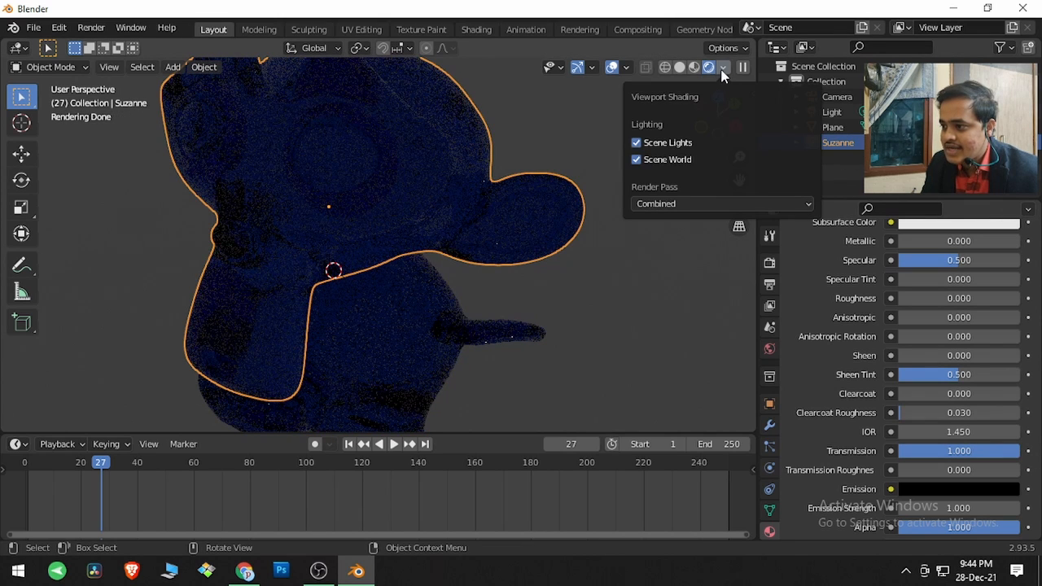
click(637, 160)
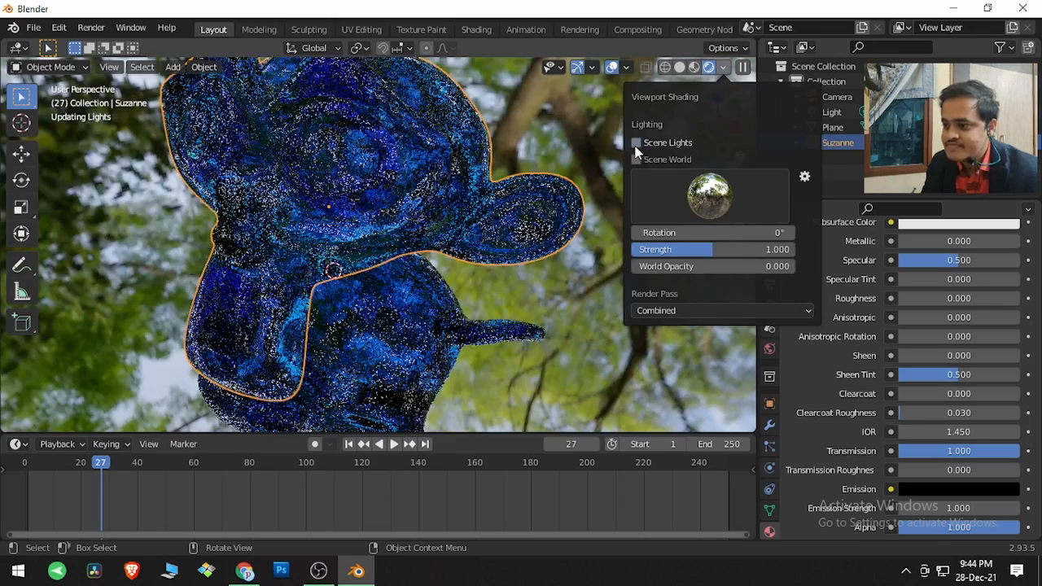
middle_drag(456, 303, 590, 232)
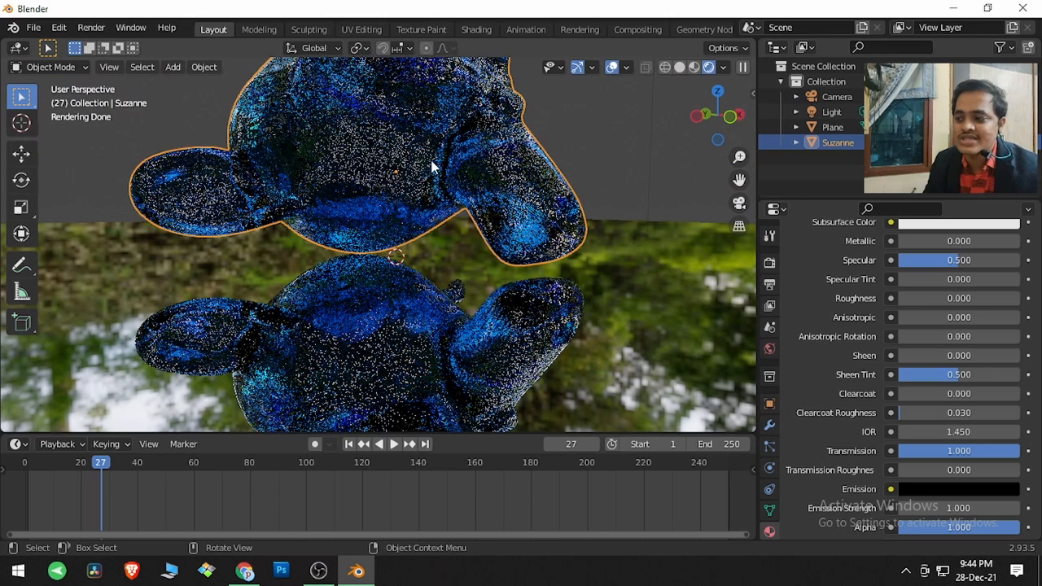
Step: Enable viewport denoising with the Automatic denoiser in the render sampling settings and return to the advanced sampling options
click(769, 262)
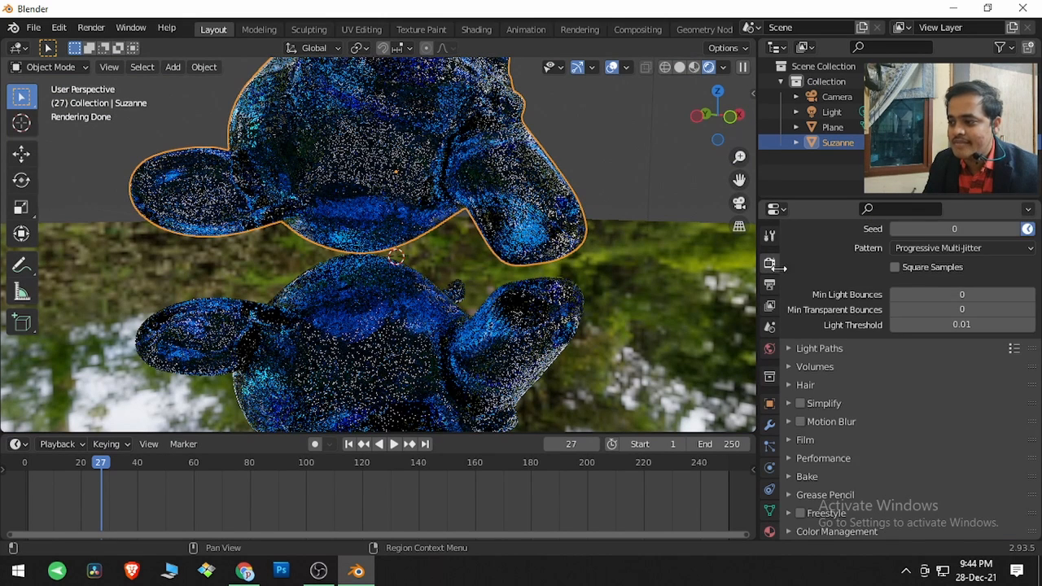
scroll(844, 293, up, 2)
scroll(842, 286, up, 3)
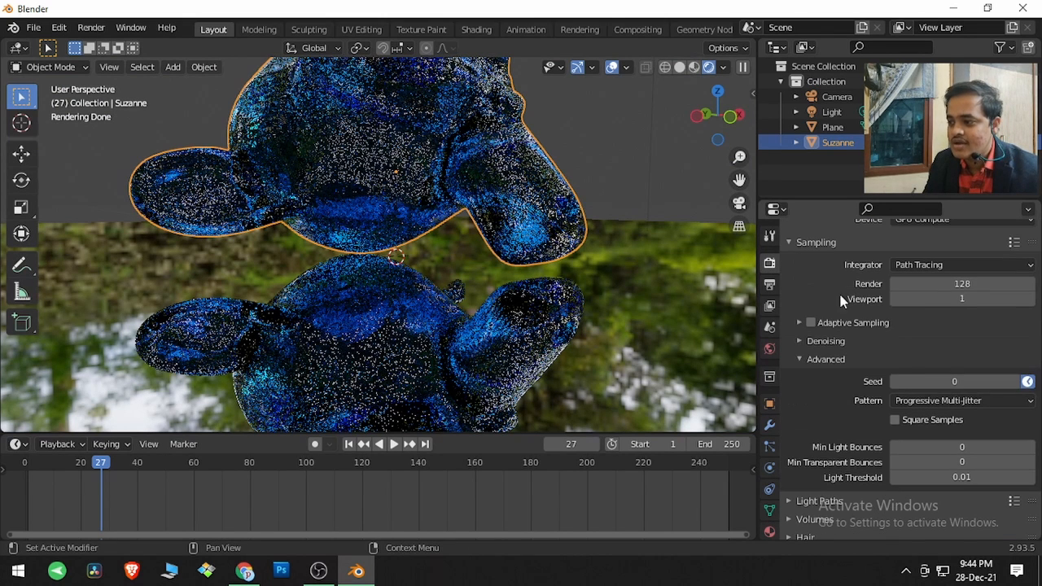
click(834, 341)
click(895, 391)
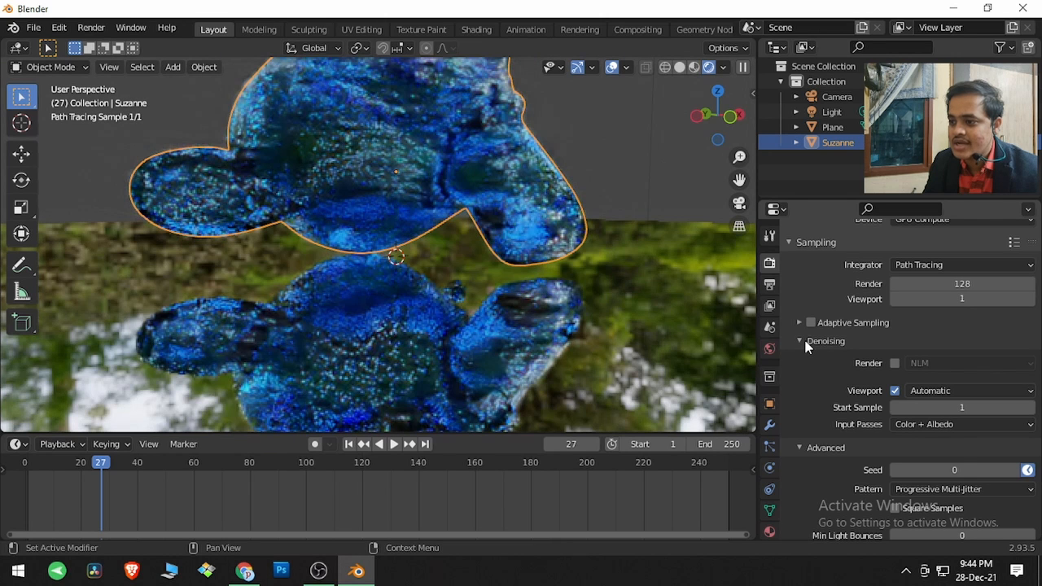
click(809, 344)
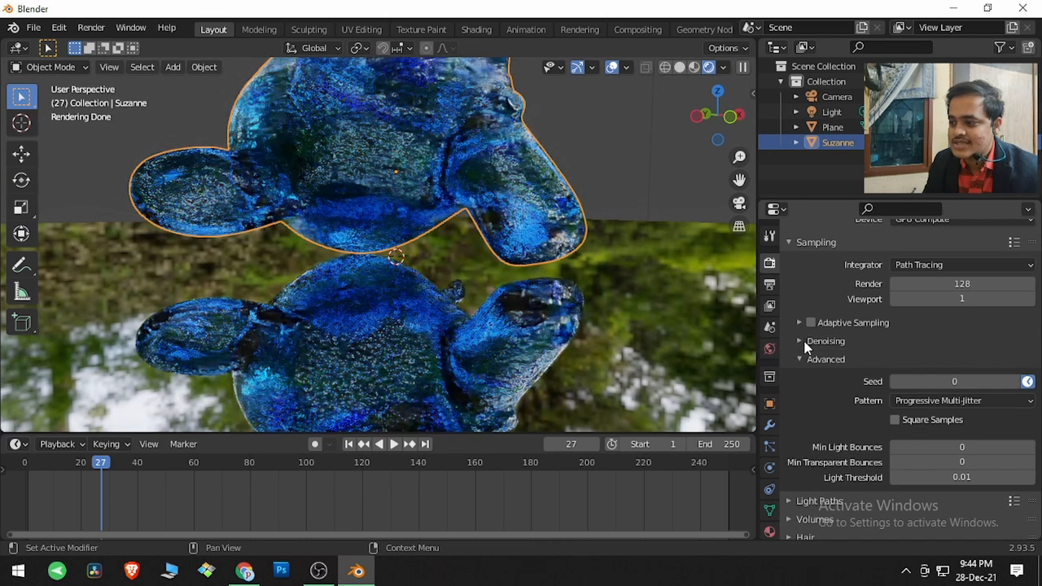
scroll(809, 422, down, 1)
scroll(809, 422, down, 1)
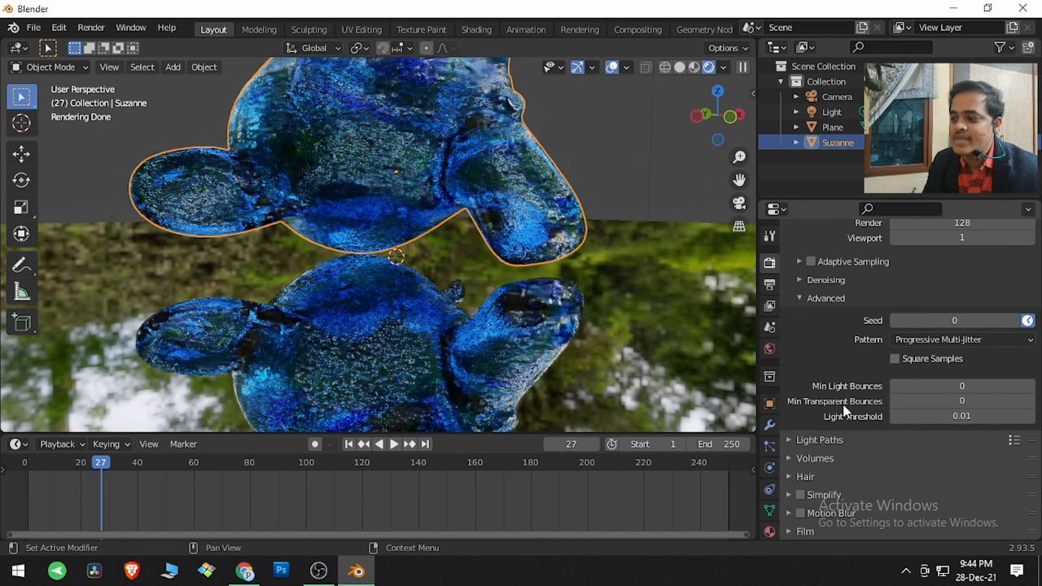